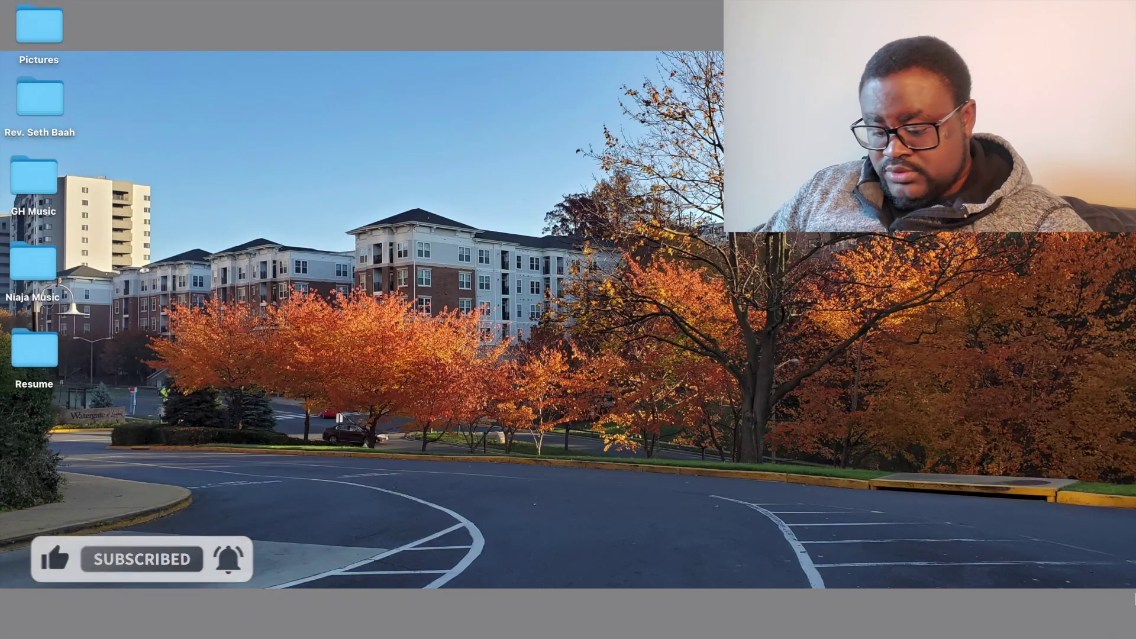
Launch Chrome, search Google for 'uscis' and open the USCIS myAccount Sign In page
left_click(1096, 576)
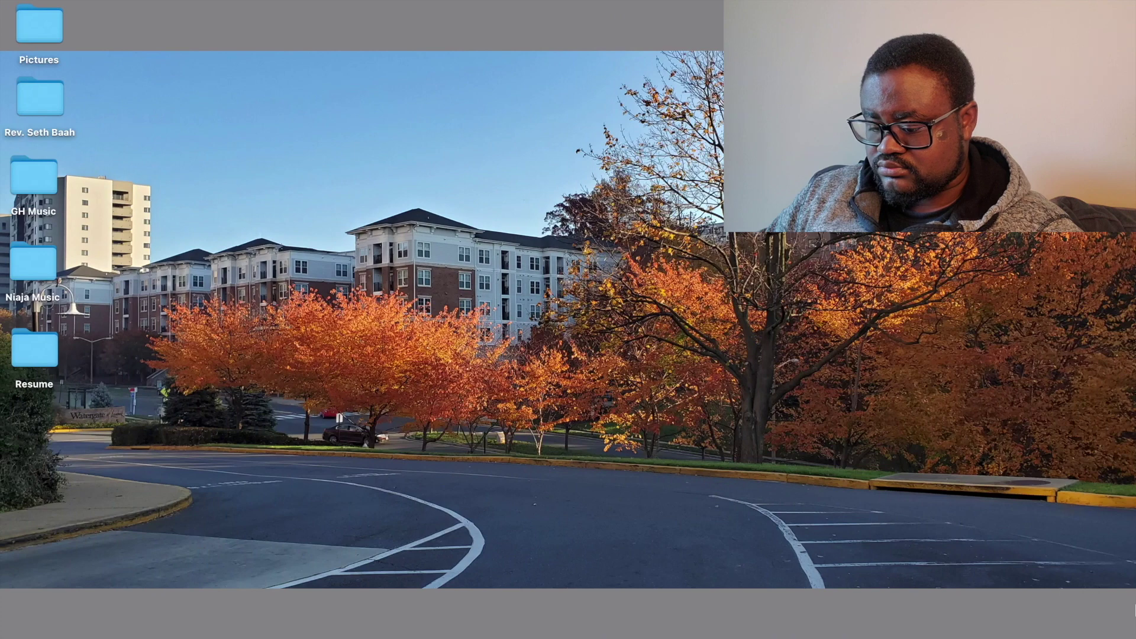
mouse_move(1120, 569)
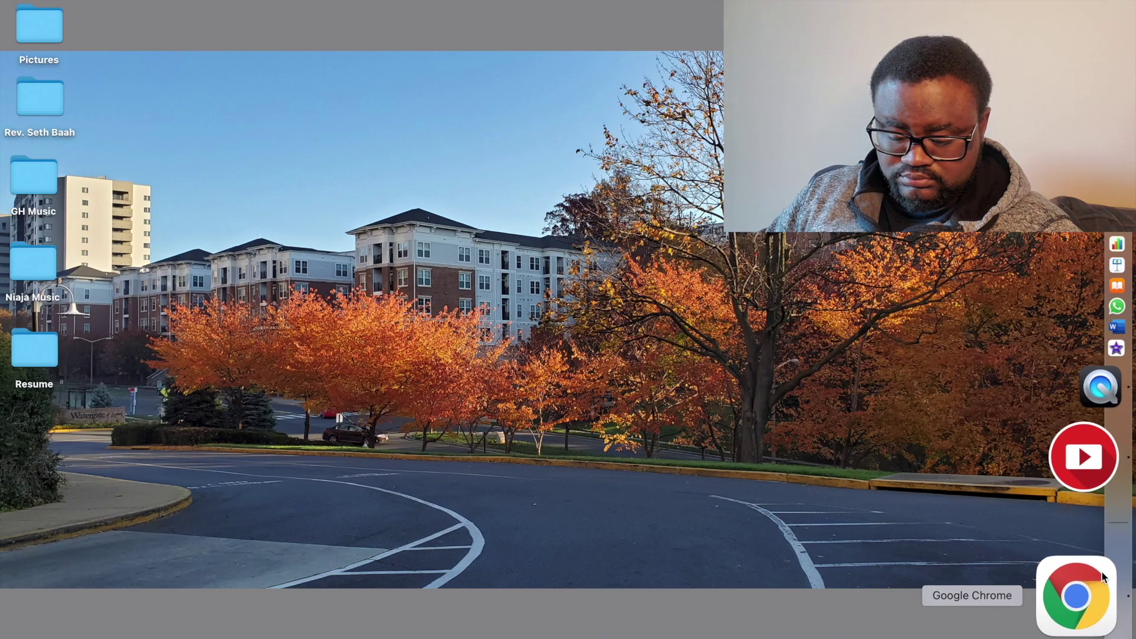
left_click(1102, 576)
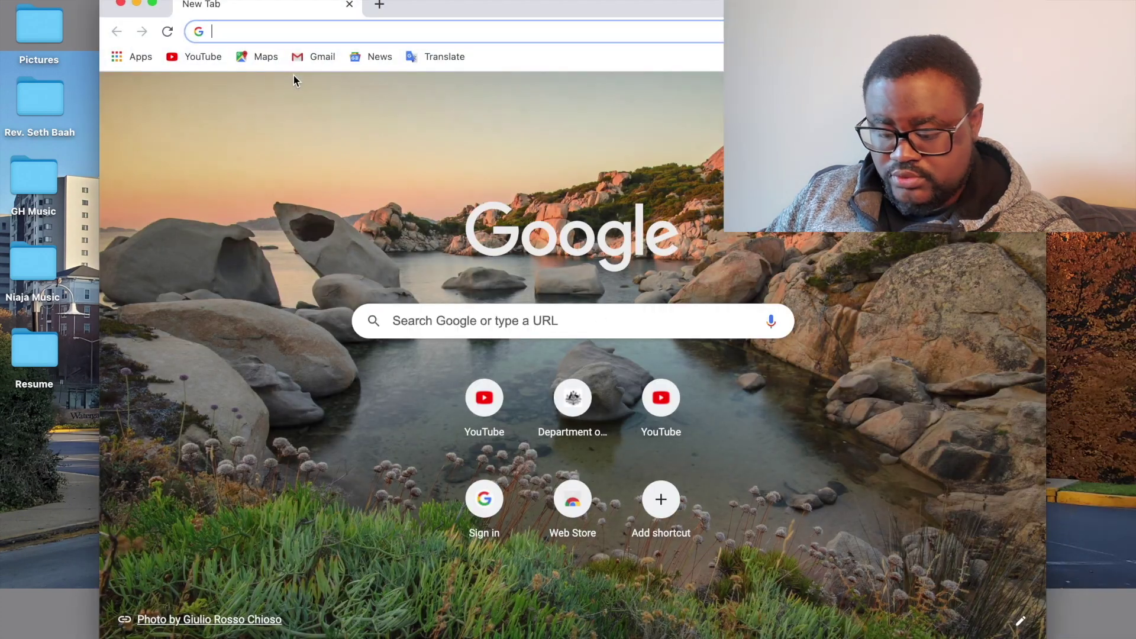
type("us")
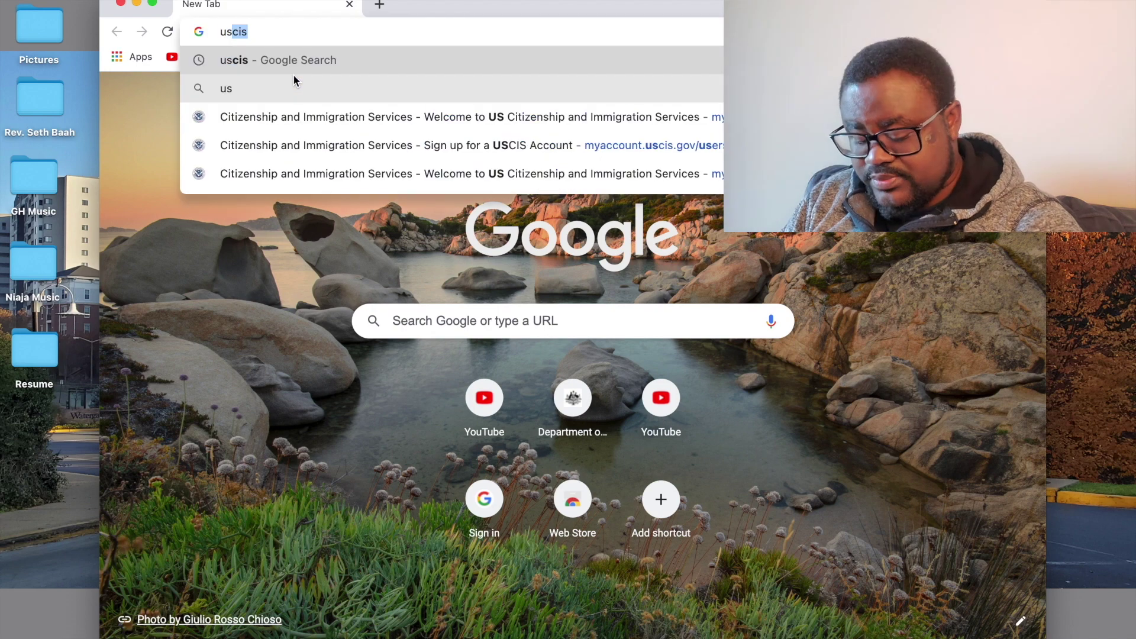
key("Return")
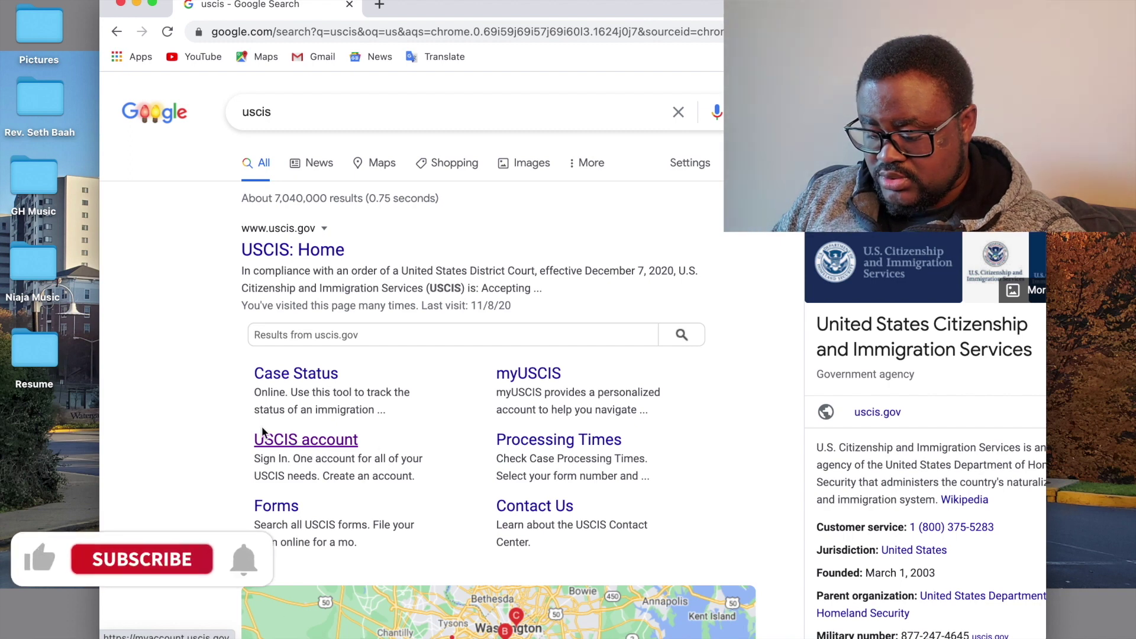
left_click(251, 441)
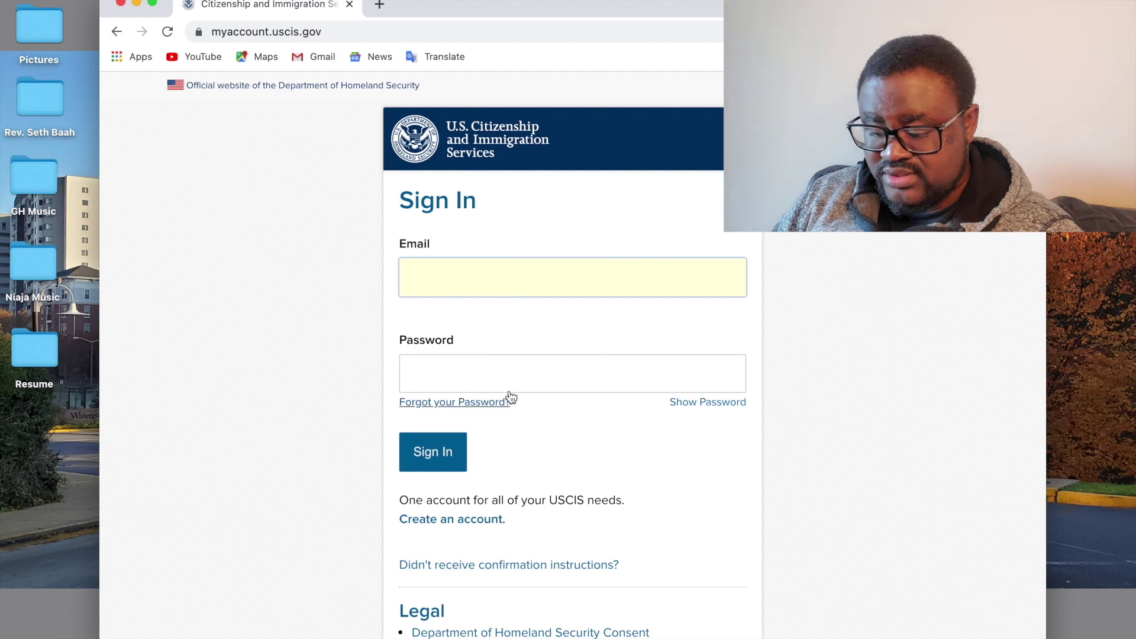
Start a new account, enter the user's email address in Email and Email confirmation, and submit
left_click(443, 521)
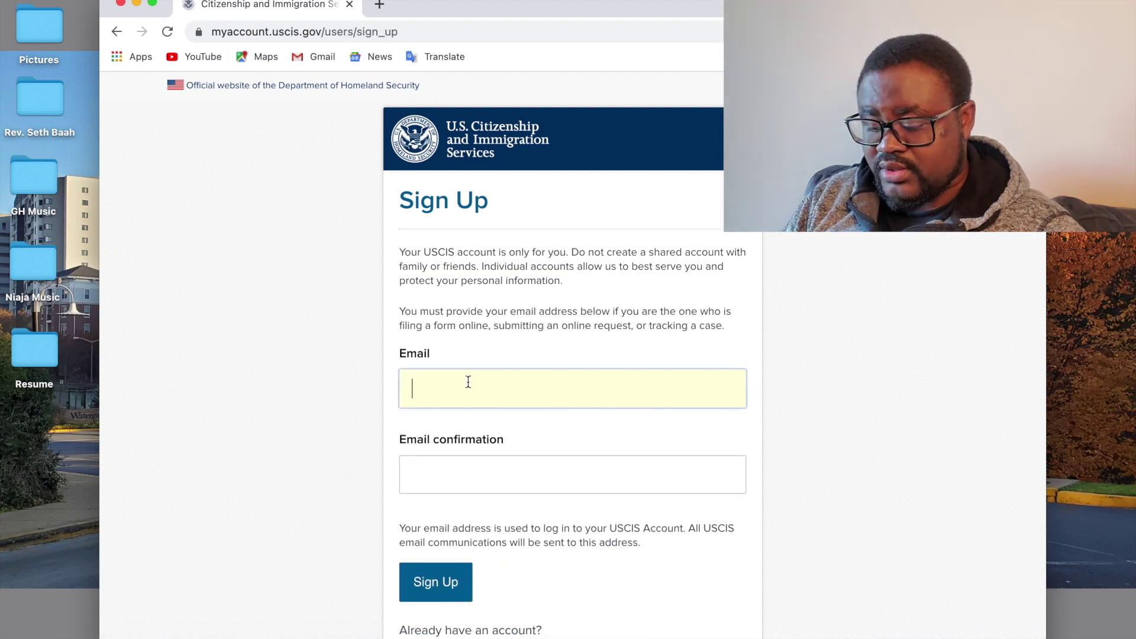
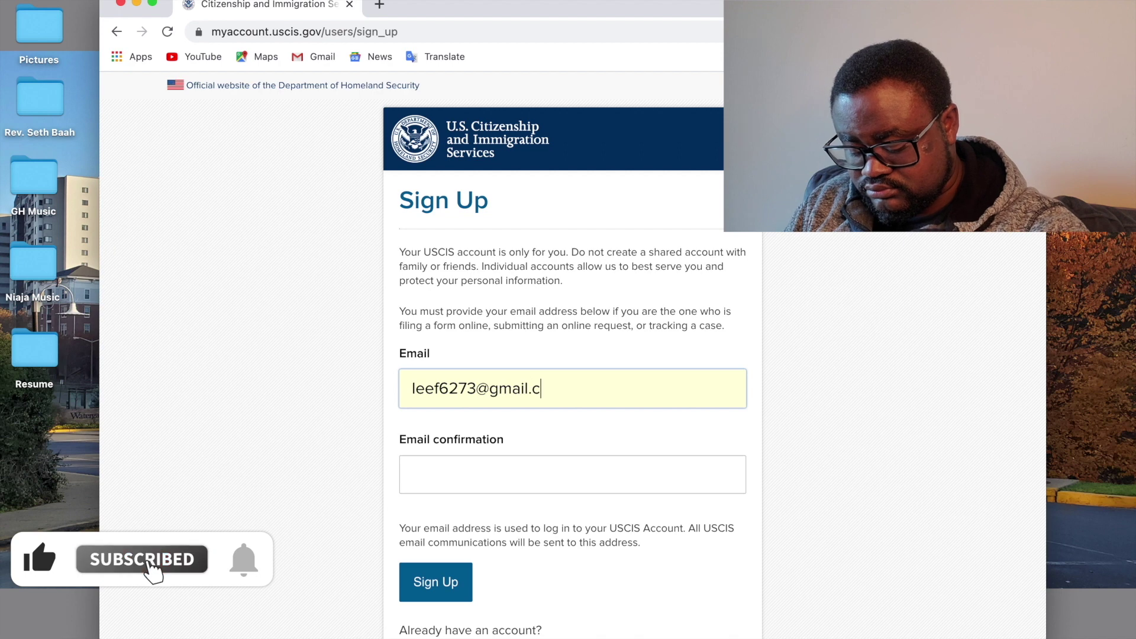
left_click(414, 474)
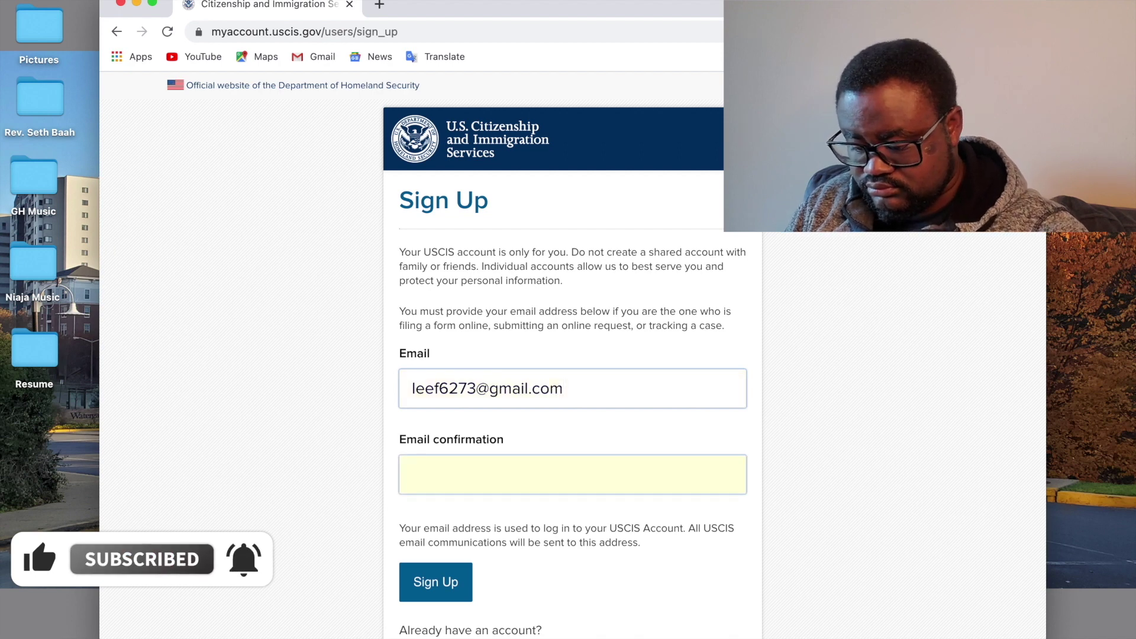
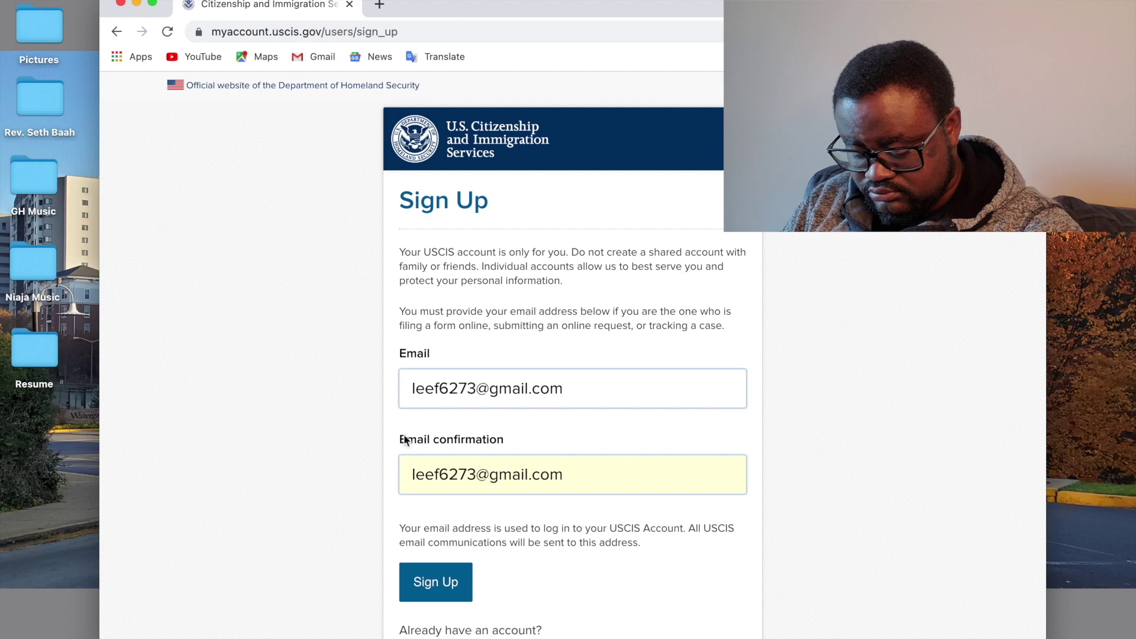
left_click(454, 581)
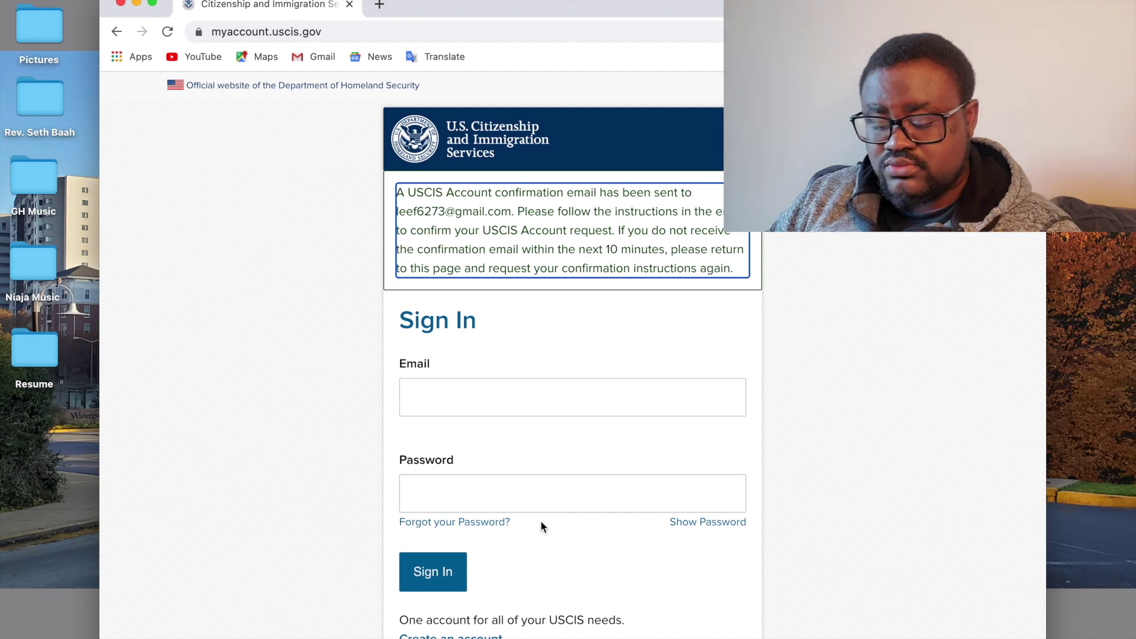
Scroll the Sign In page to read the account confirmation-email notice
scroll(542, 526, "down", 2)
scroll(541, 526, "up", 1)
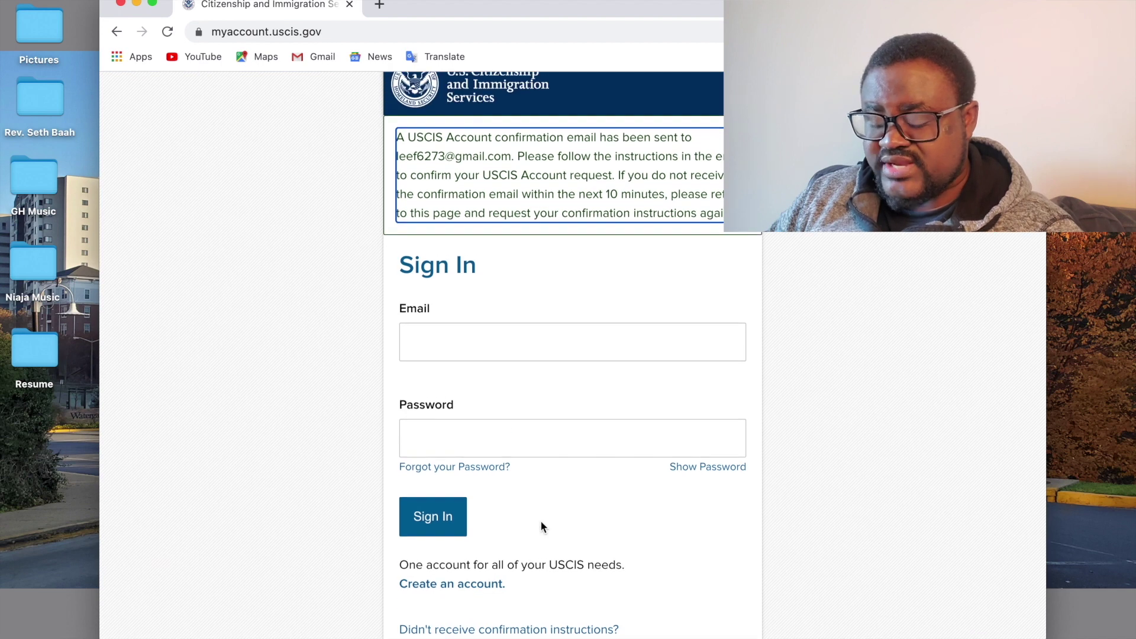
scroll(541, 526, "up", 2)
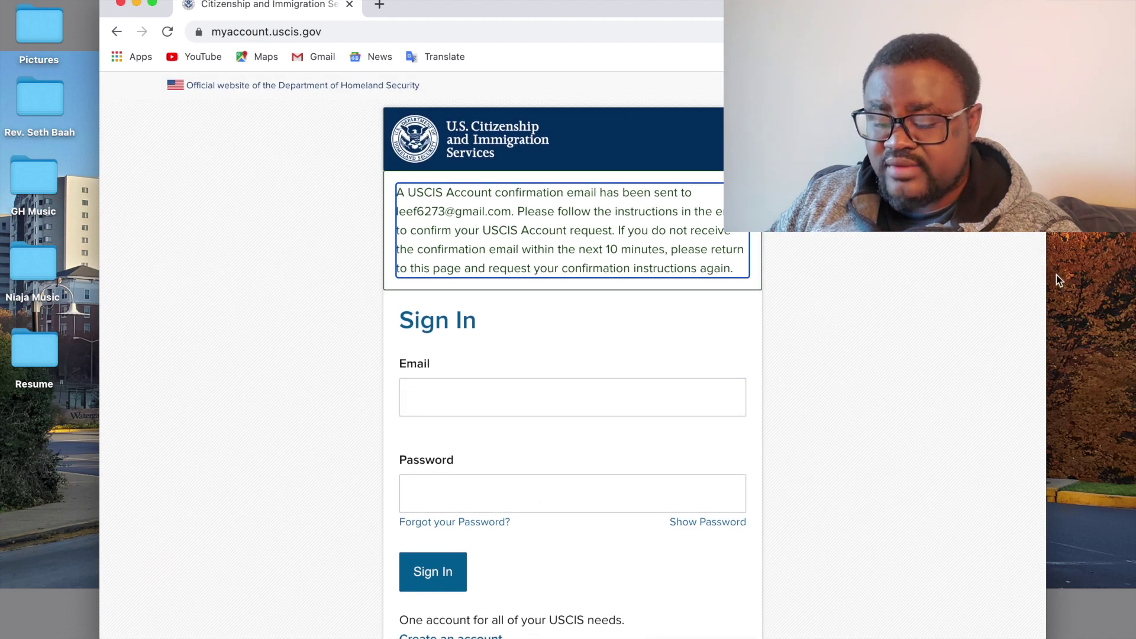
mouse_move(1112, 261)
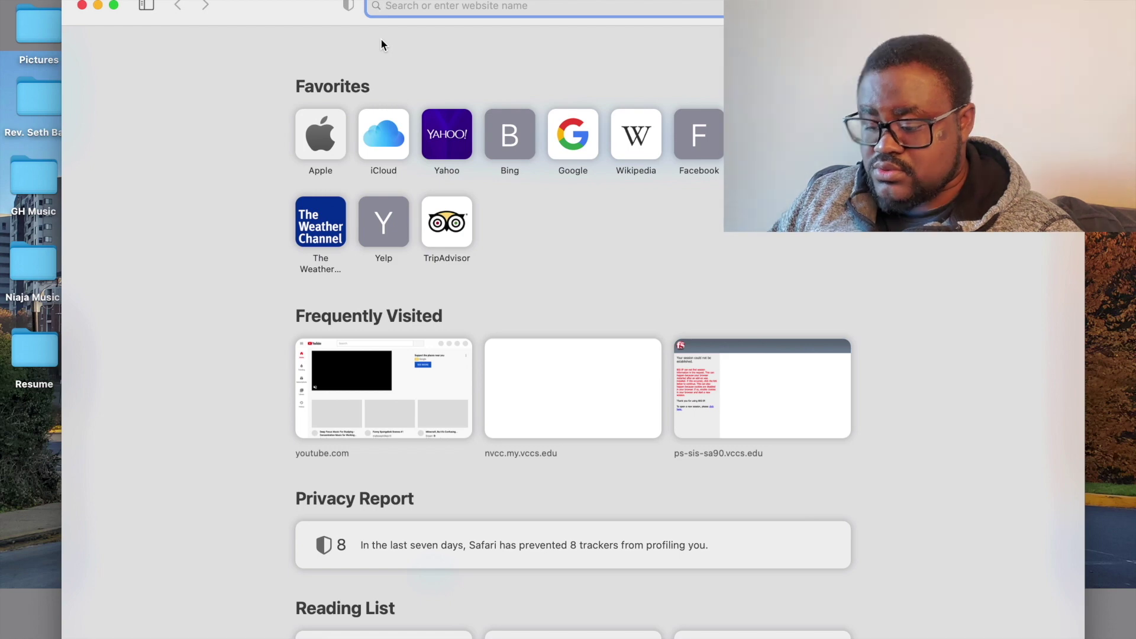
Open Gmail in Safari and follow the link in the USCIS Email confirmation instructions message
type("gmail")
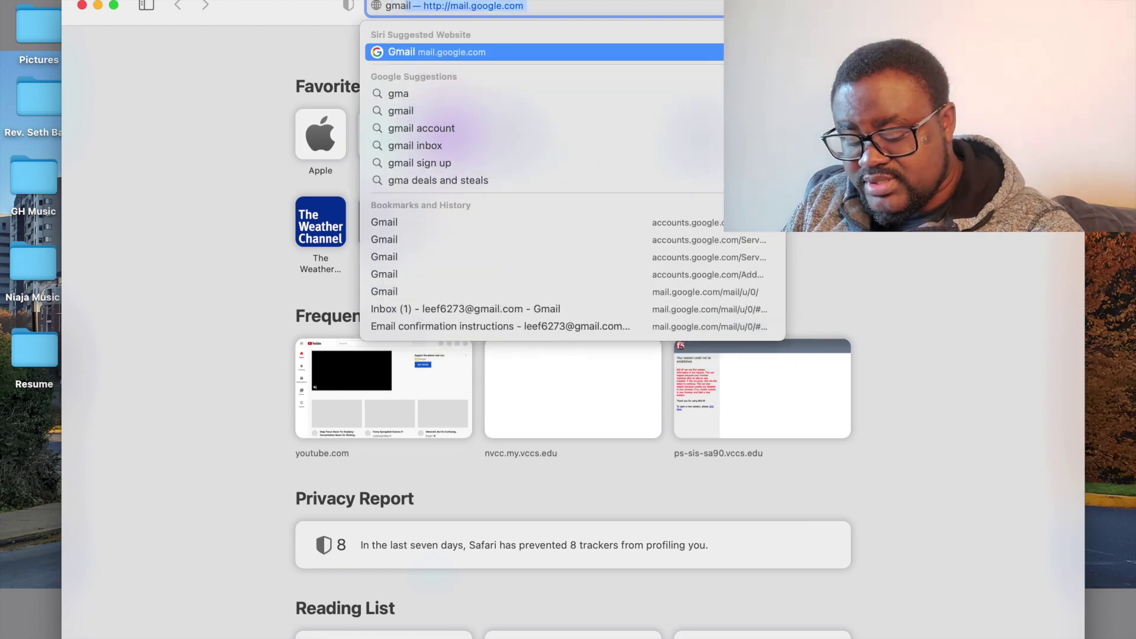
key("Return")
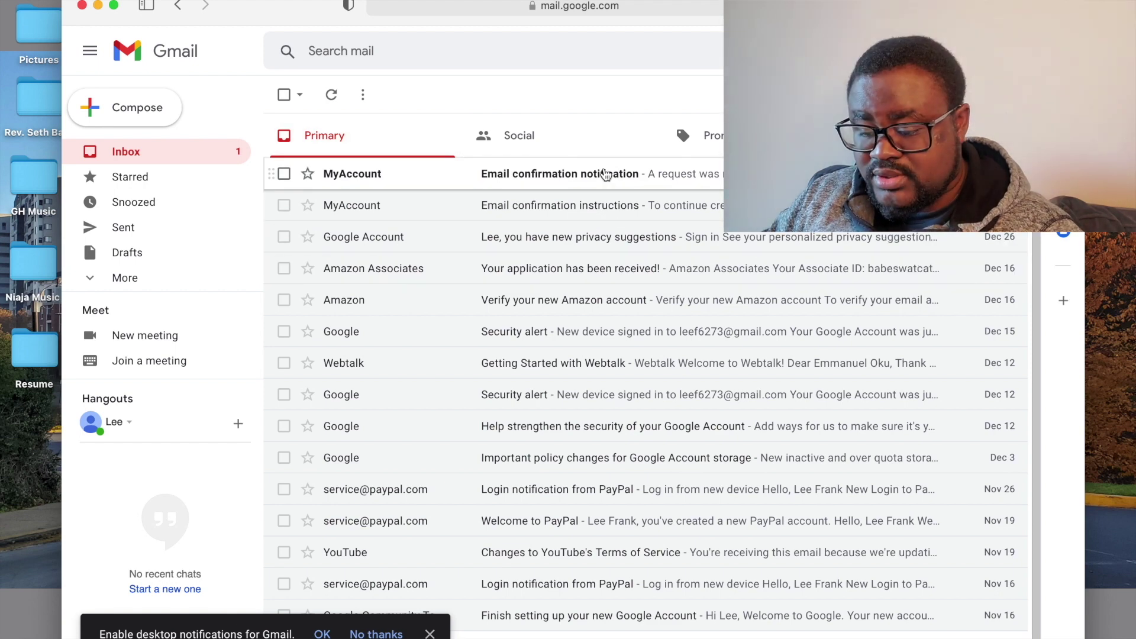
left_click(616, 172, "super")
left_click(532, 230)
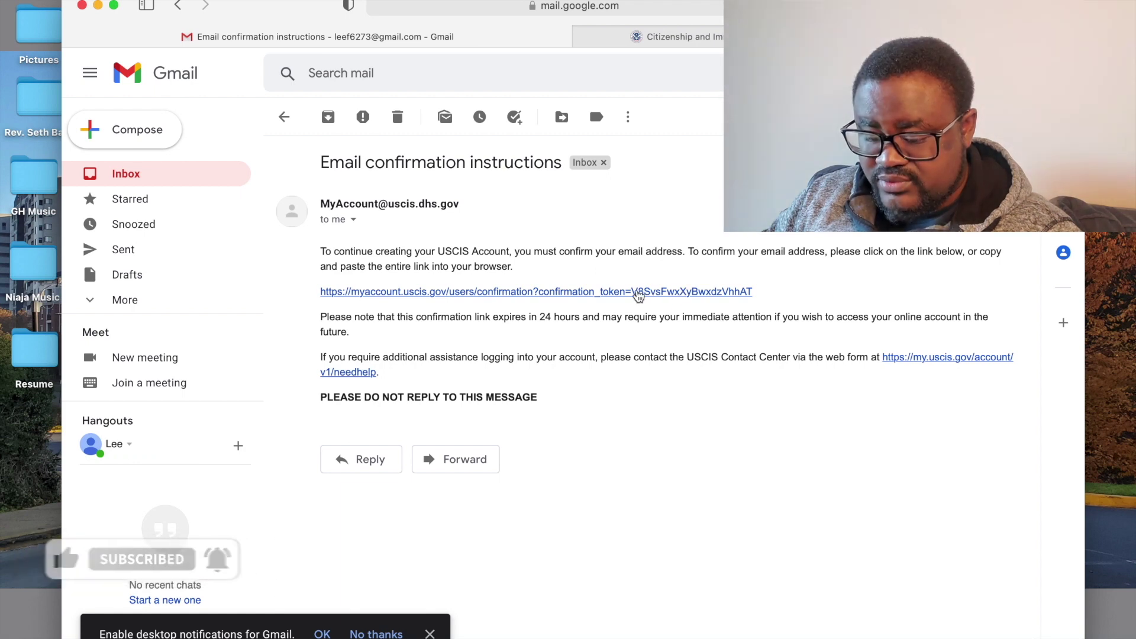
left_click(637, 292)
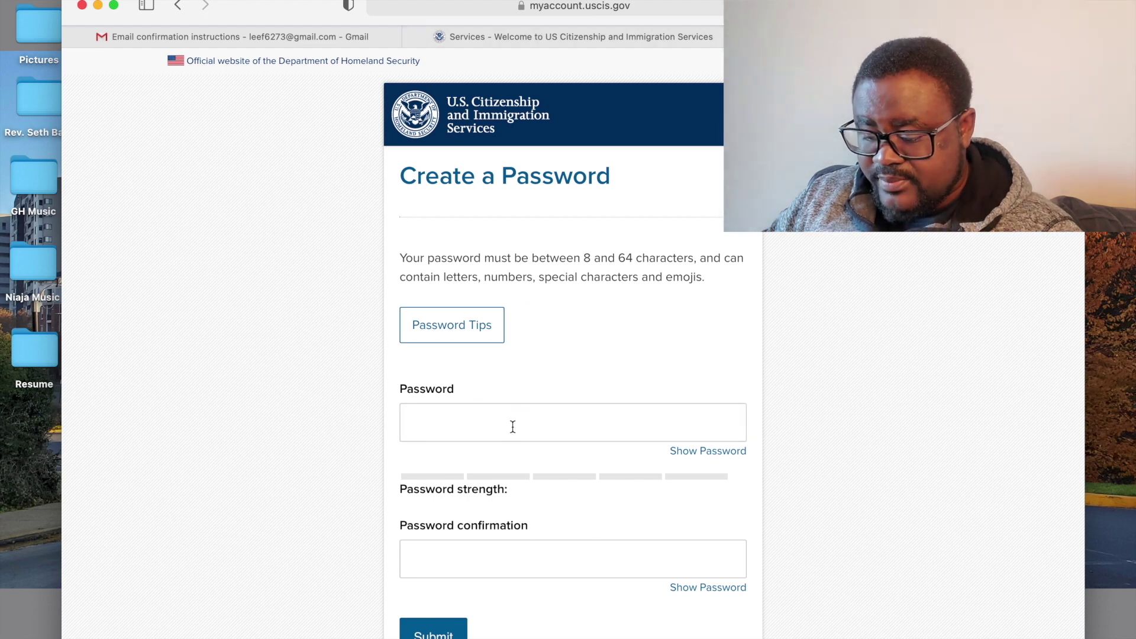
Enter and confirm a new account password, declining Safari's suggested password and save prompt
left_click(512, 430)
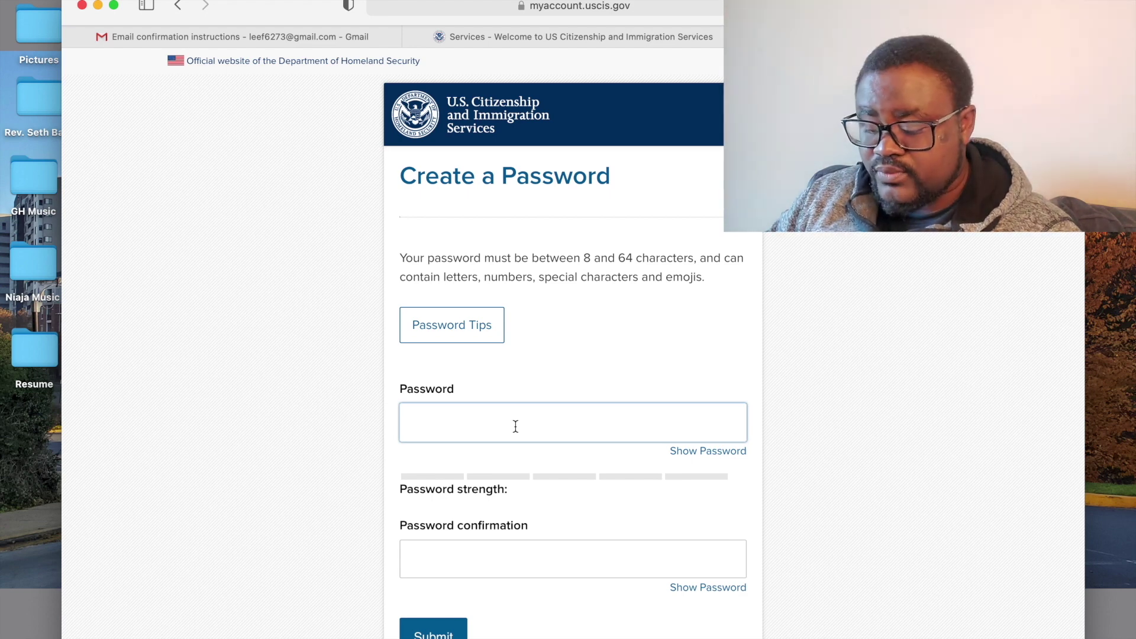
left_click(515, 425)
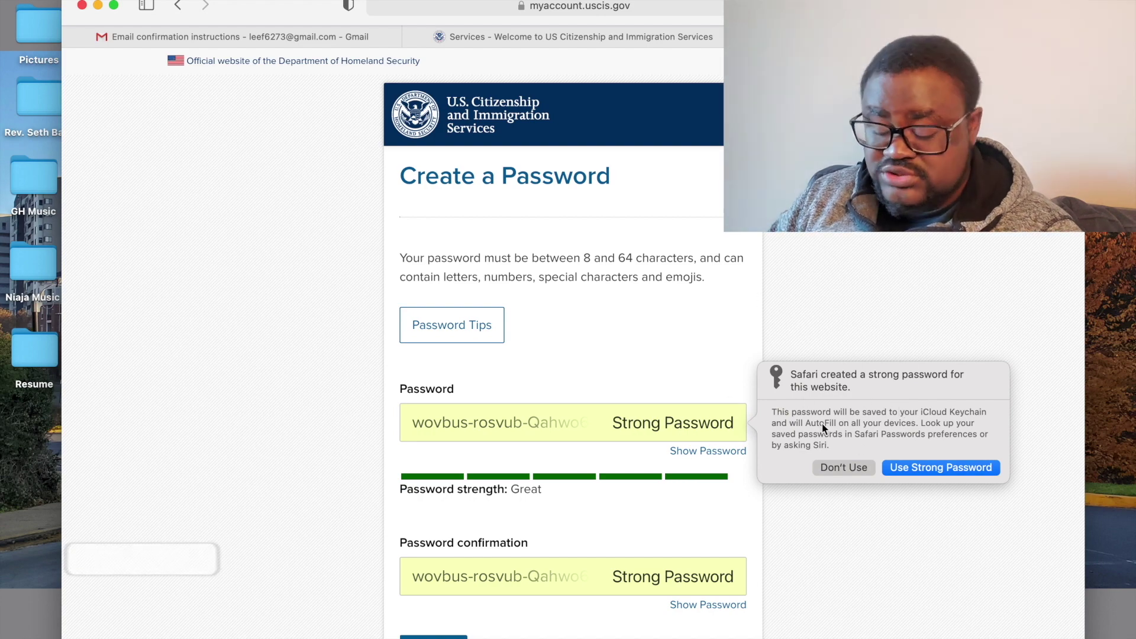
left_click(609, 422)
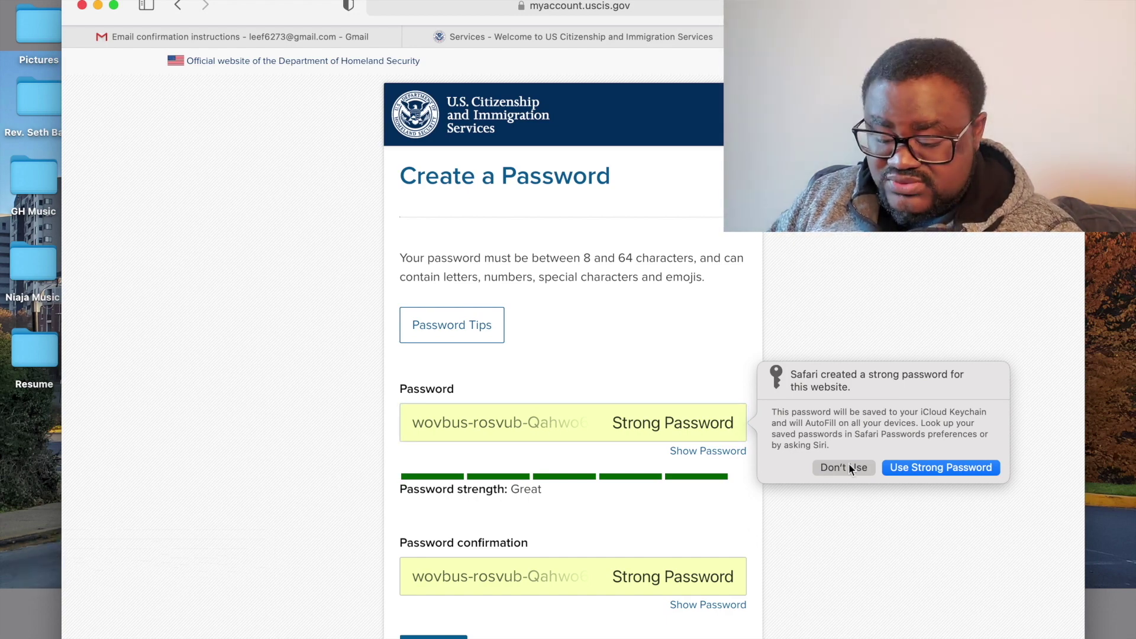
left_click(849, 466)
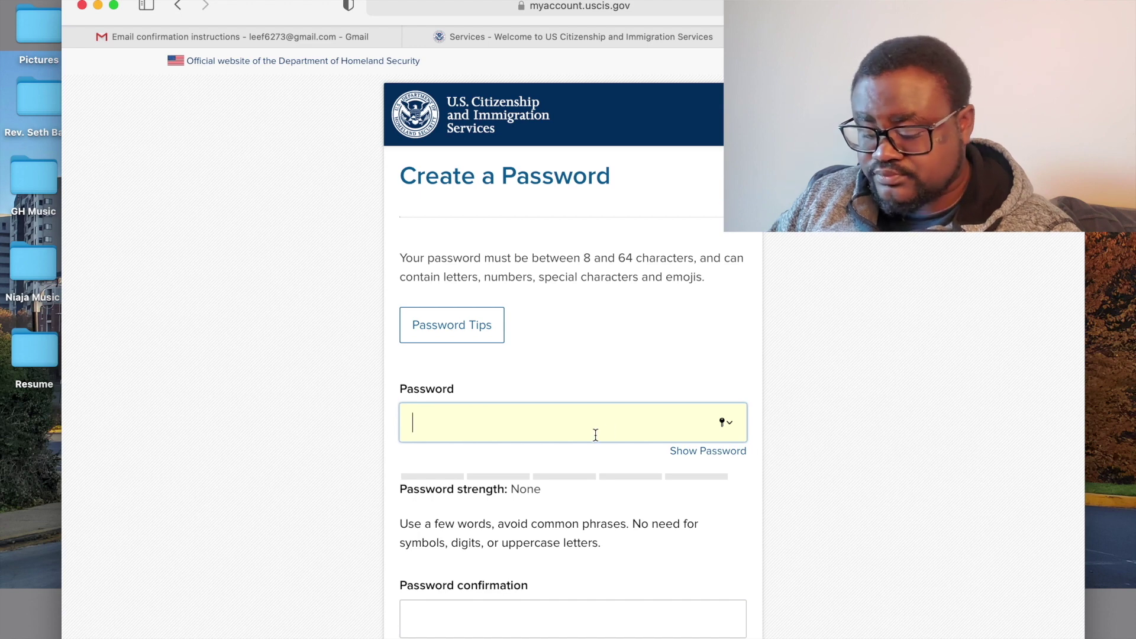
key("Caps_Lock")
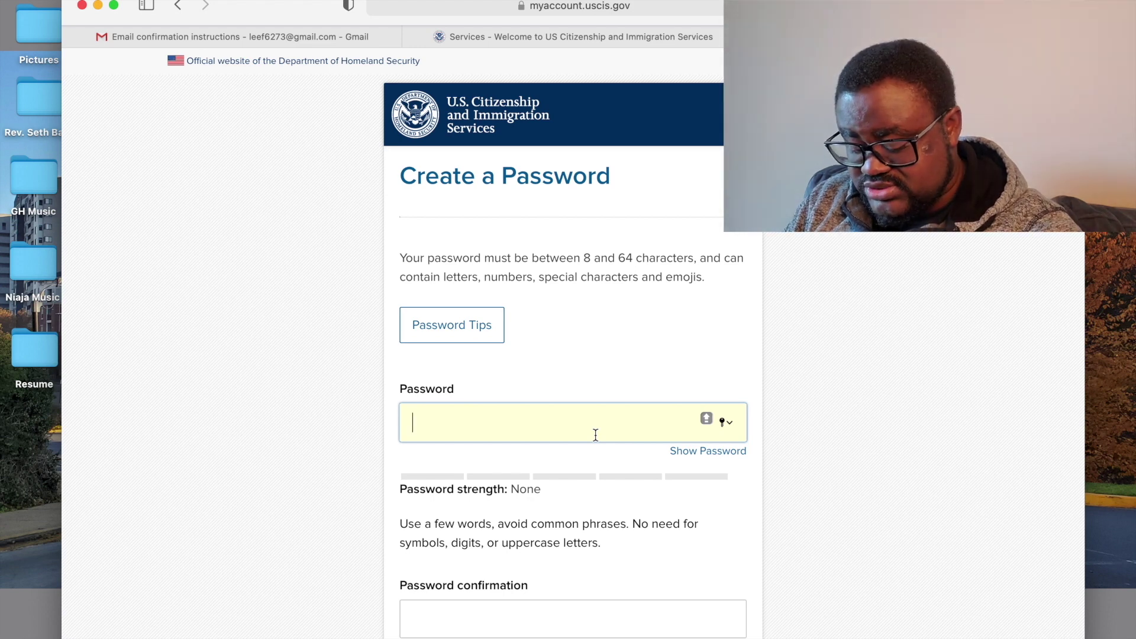
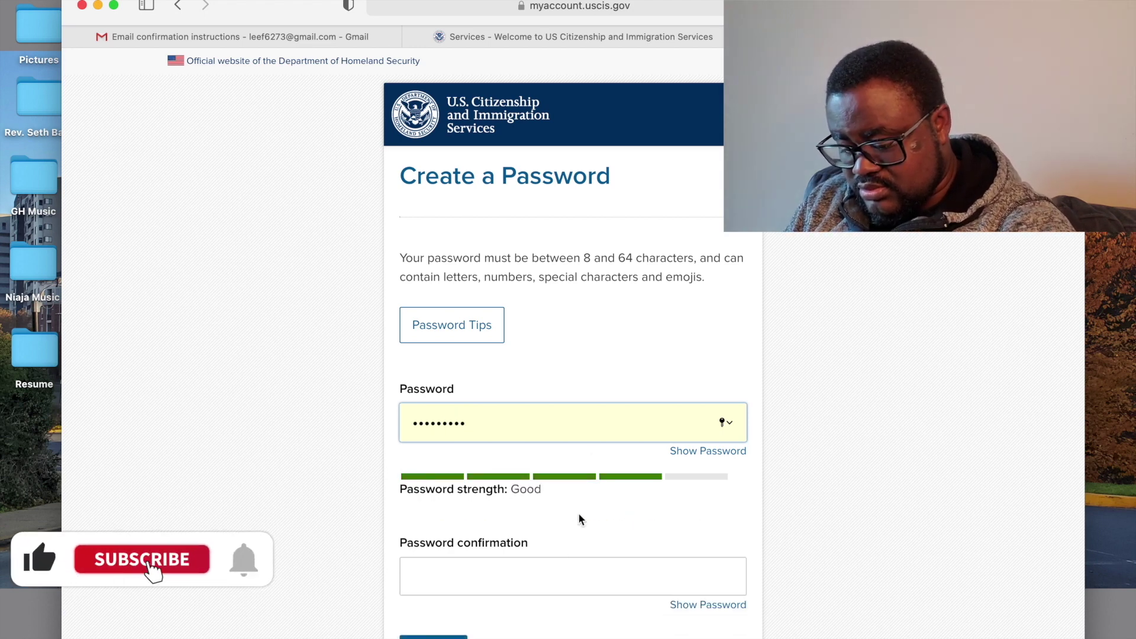
left_click(571, 583)
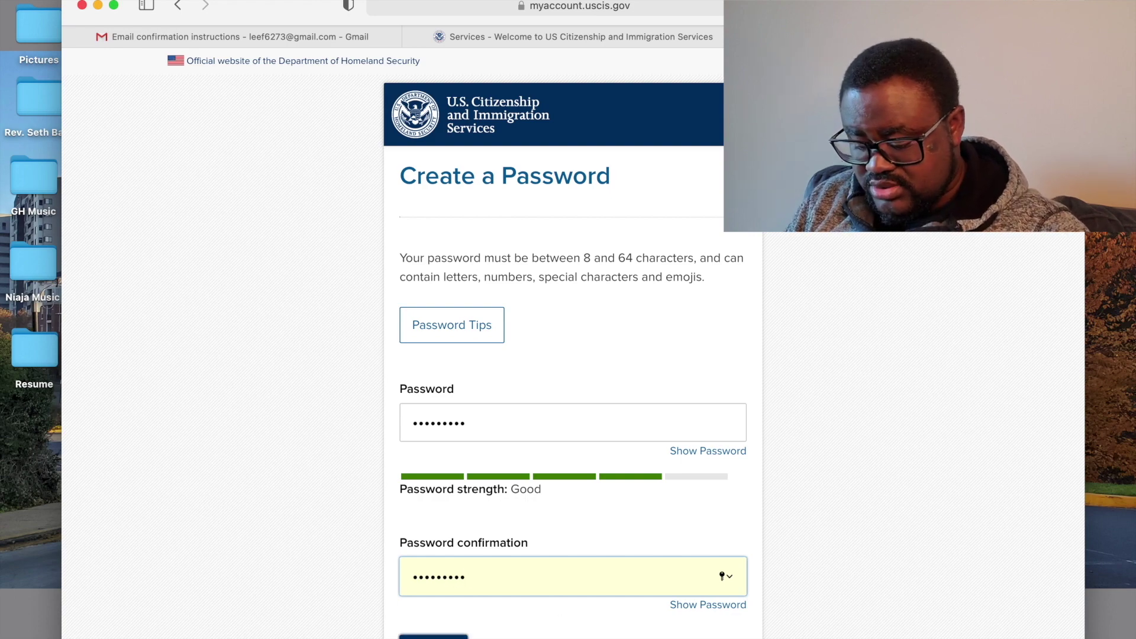
key("Return")
left_click(576, 445)
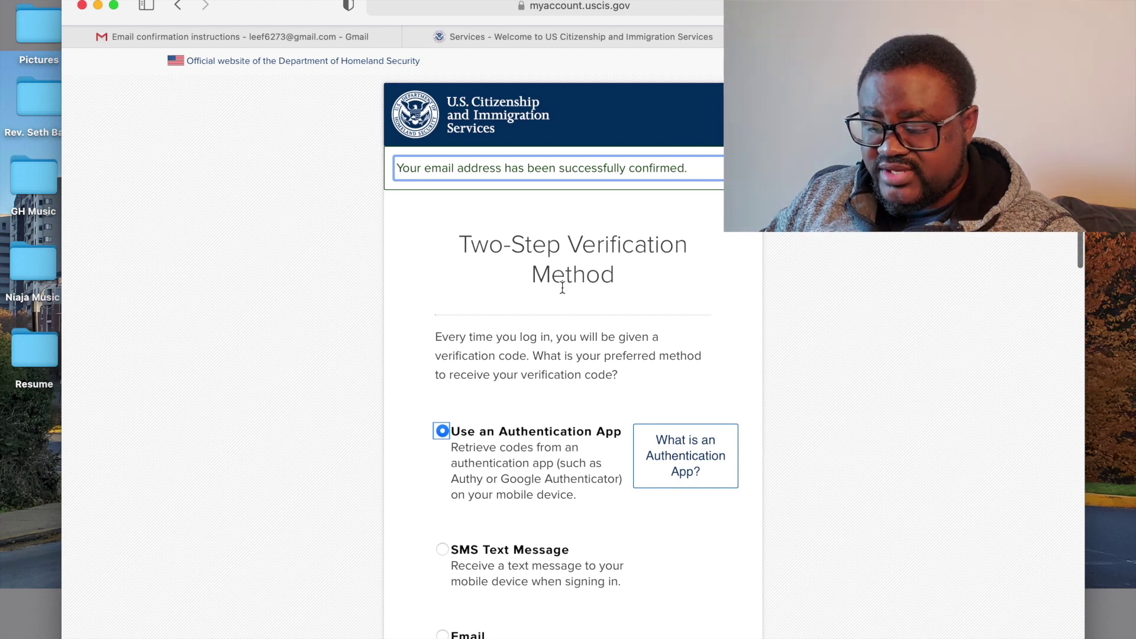
After trying the SMS and Authentication App options, select Email for two-step verification and submit
scroll(559, 284, "down", 5)
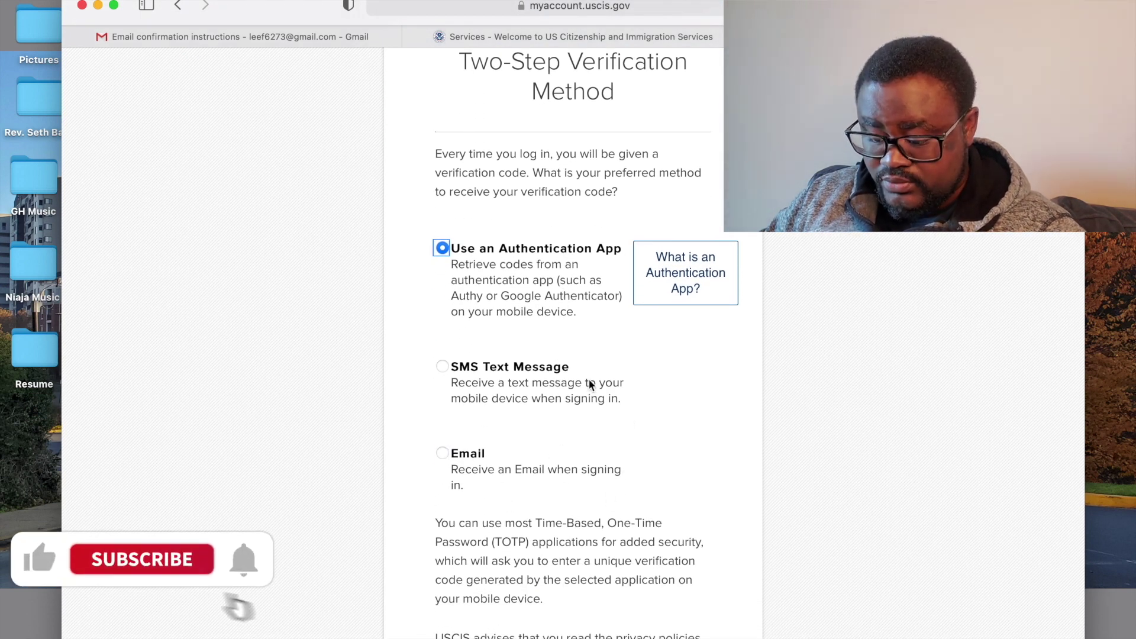
scroll(602, 348, "down", 3)
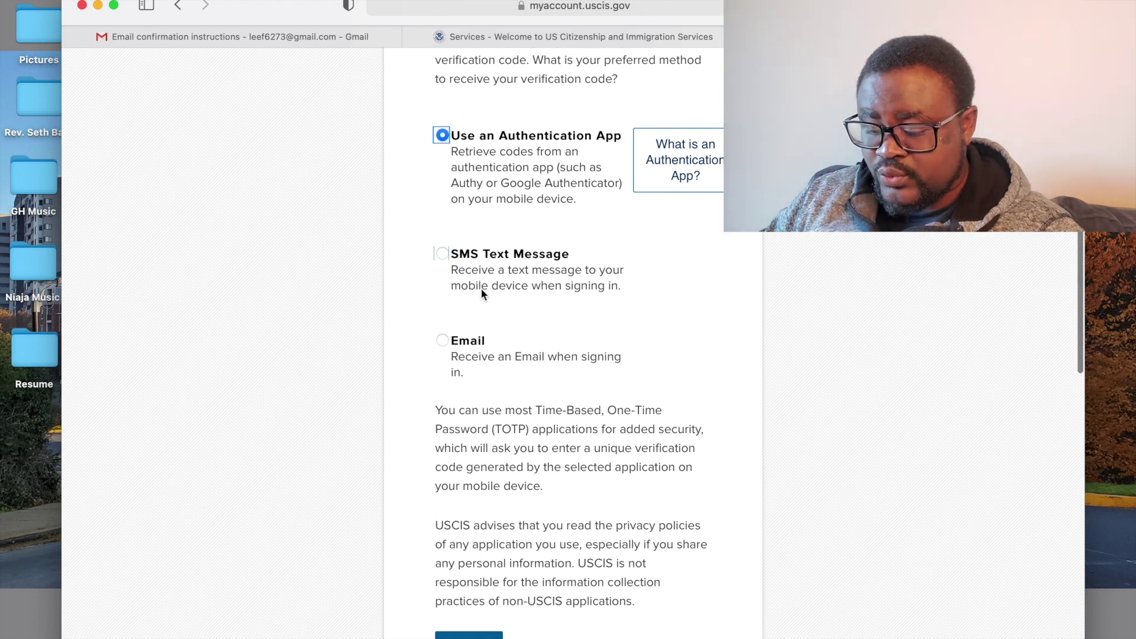
scroll(625, 299, "down", 2)
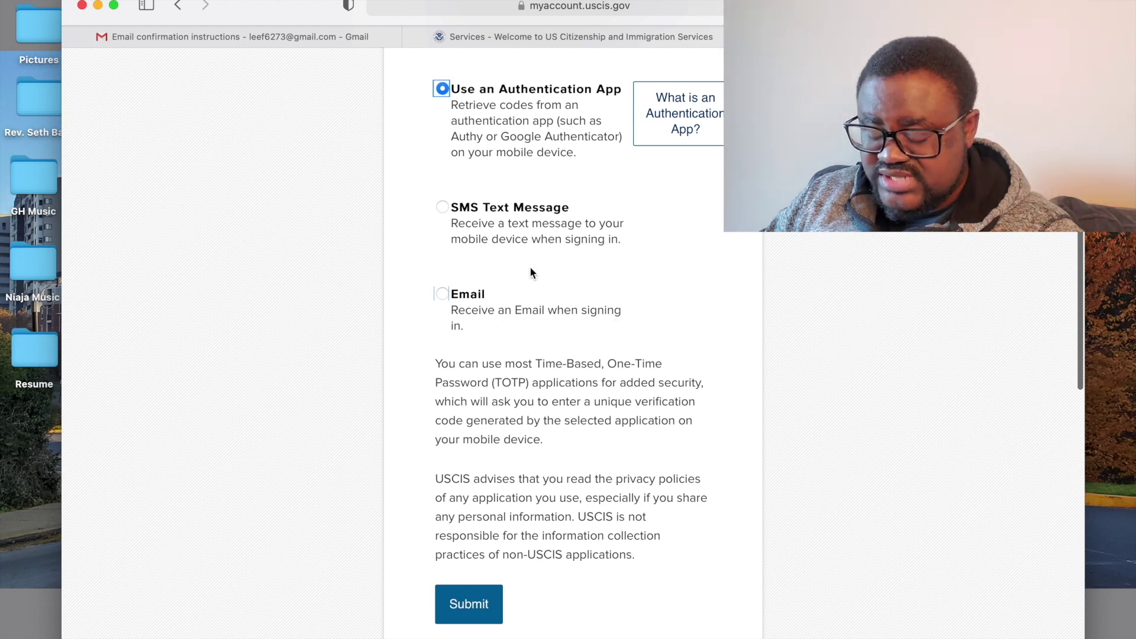
left_click(445, 207)
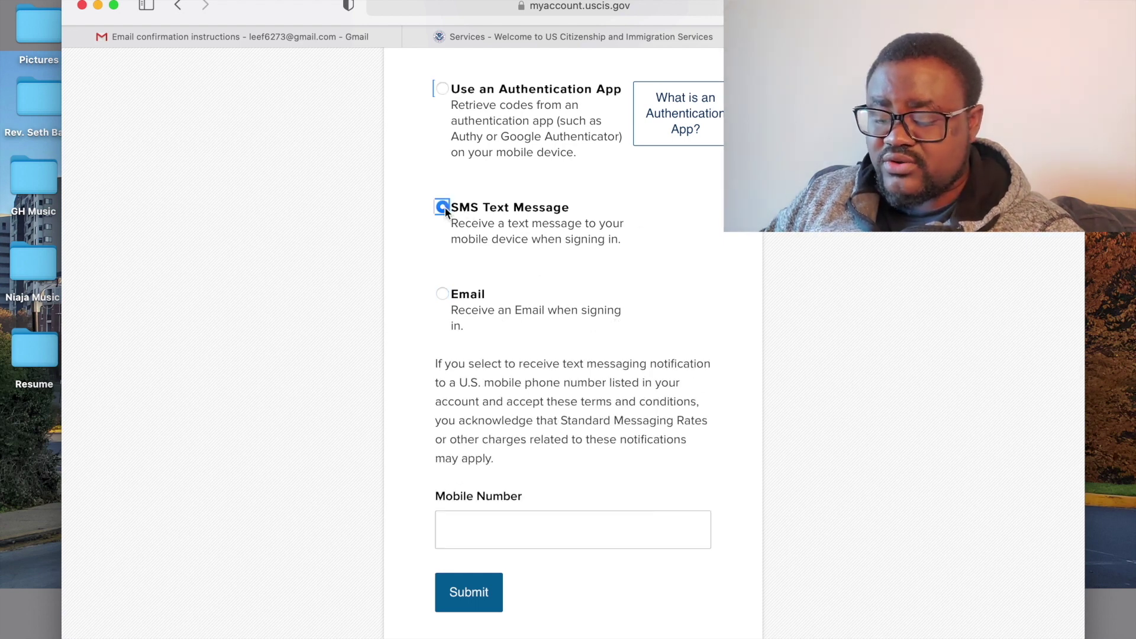
left_click(443, 294)
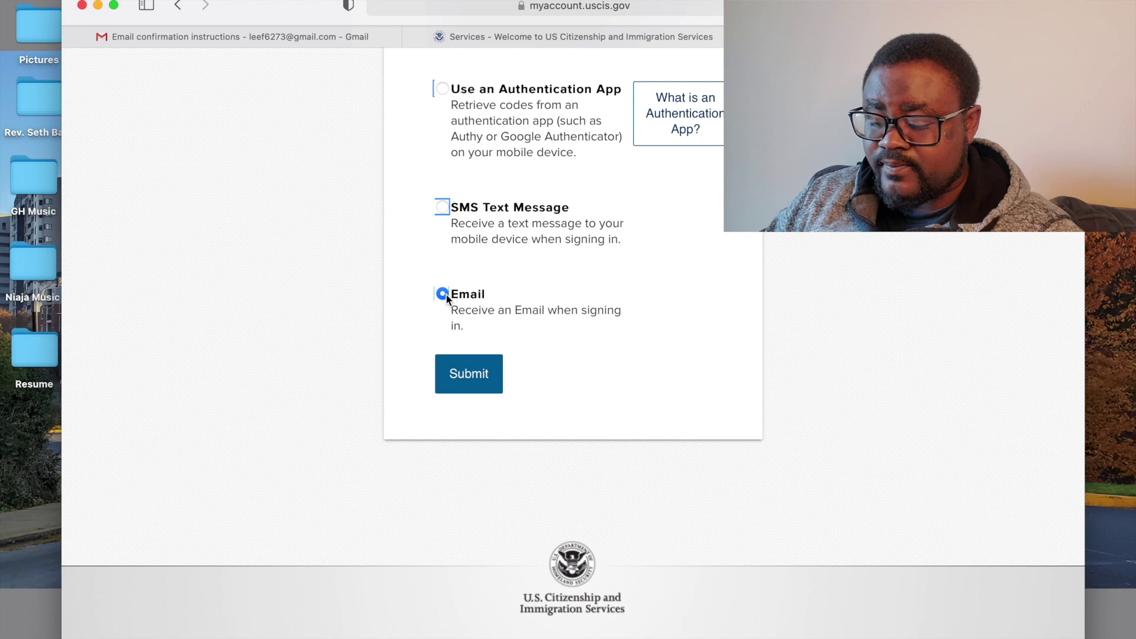
left_click(444, 207)
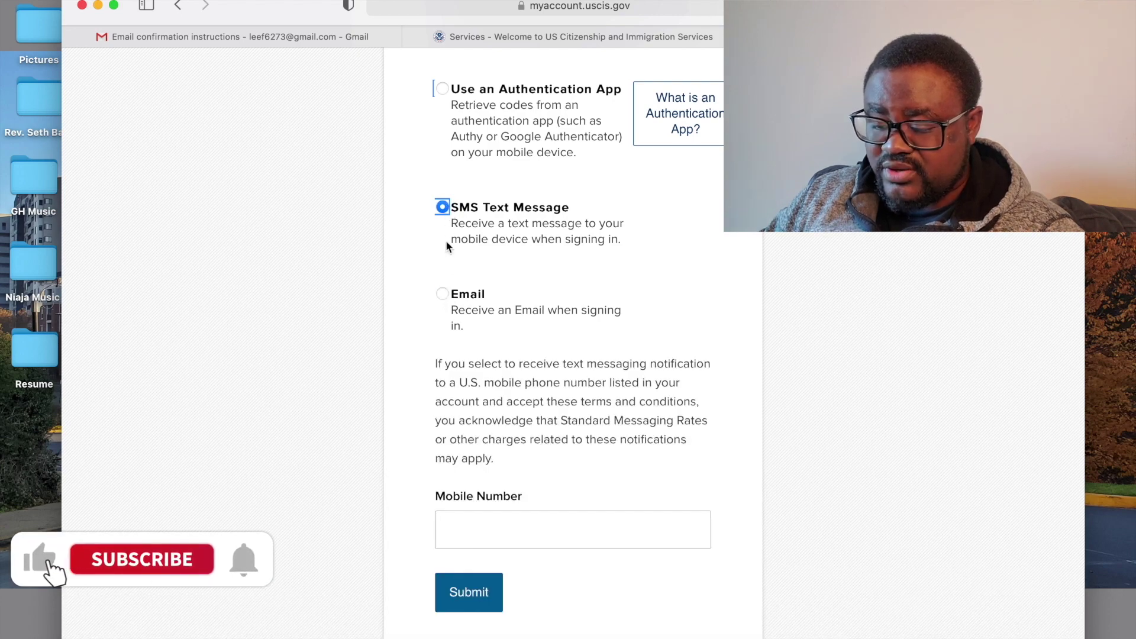
left_click(445, 89)
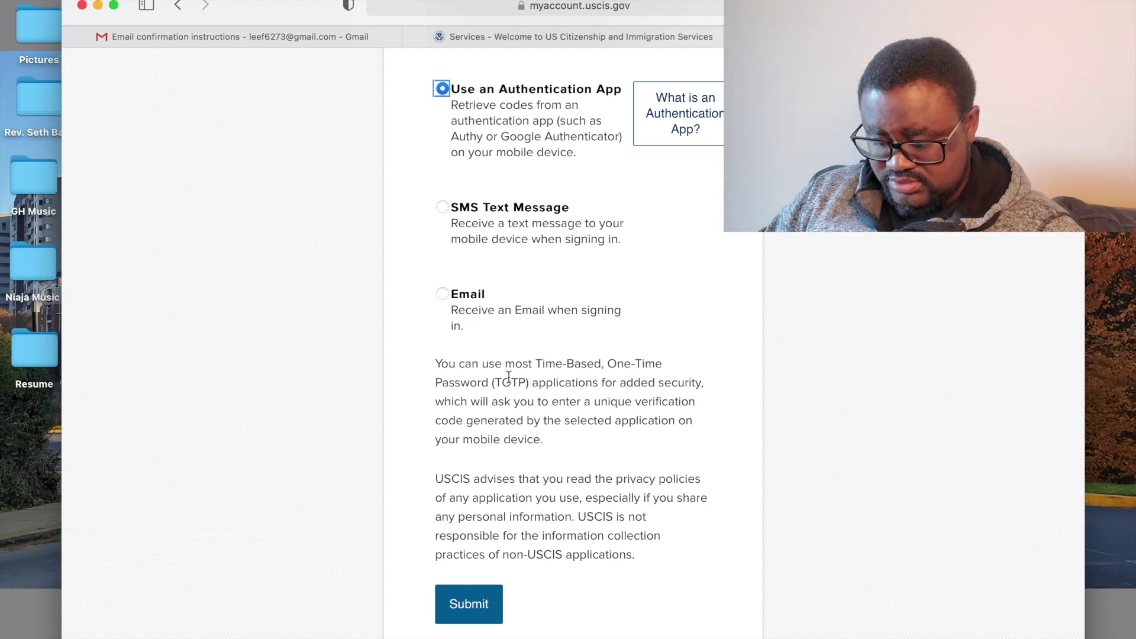
left_click(447, 208)
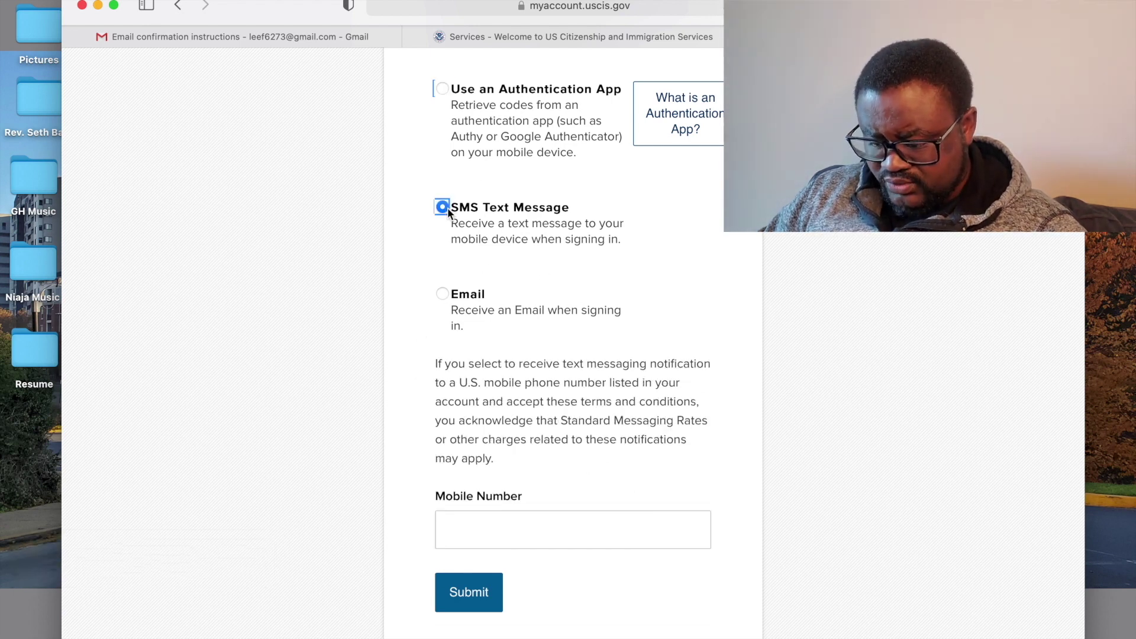
left_click(502, 519)
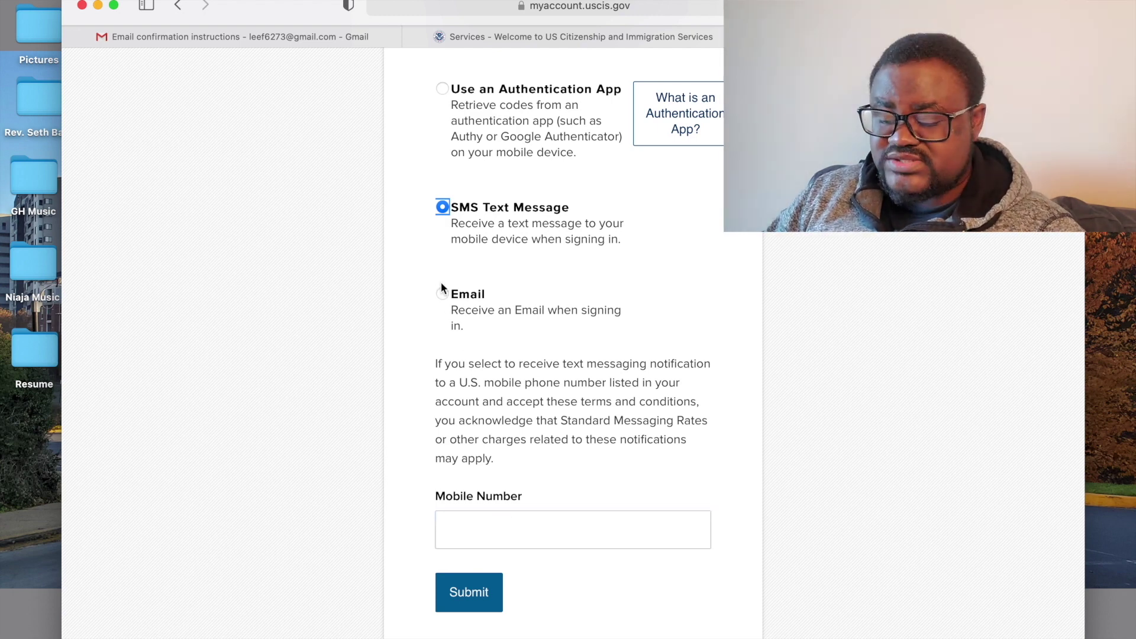
left_click(442, 294)
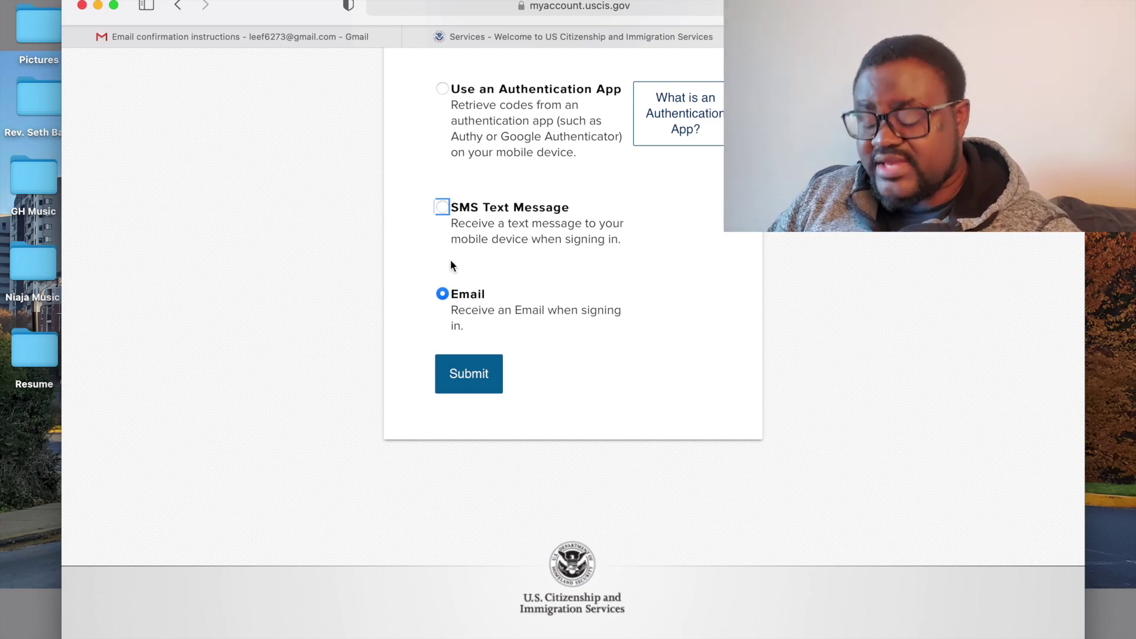
left_click(479, 374)
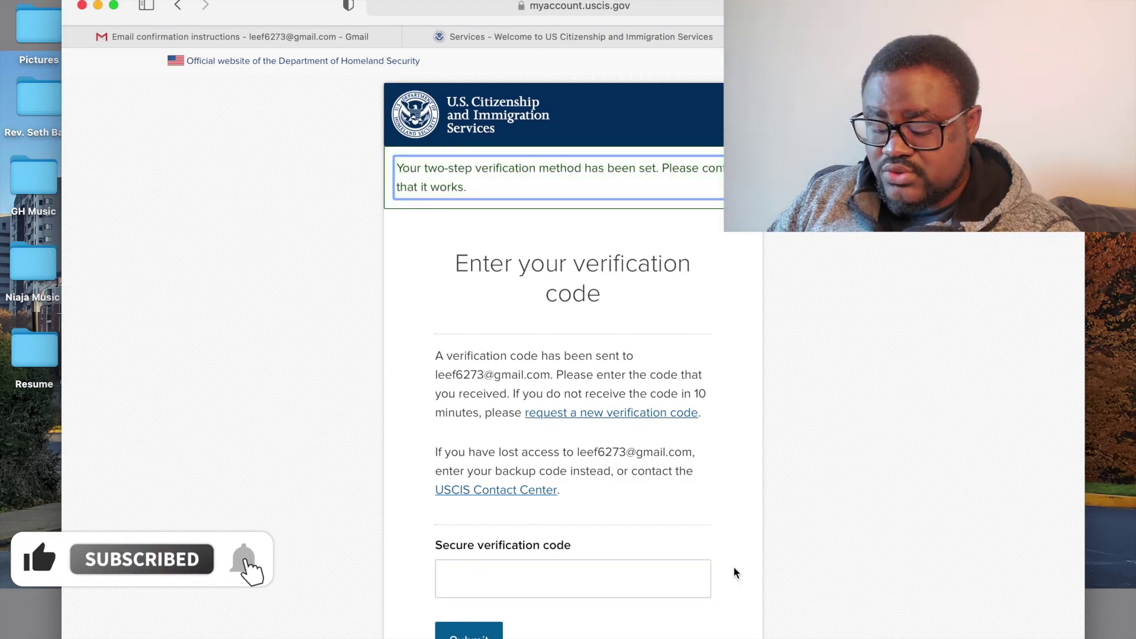
Switch to the Gmail tab to retrieve the emailed verification code
mouse_move(1130, 355)
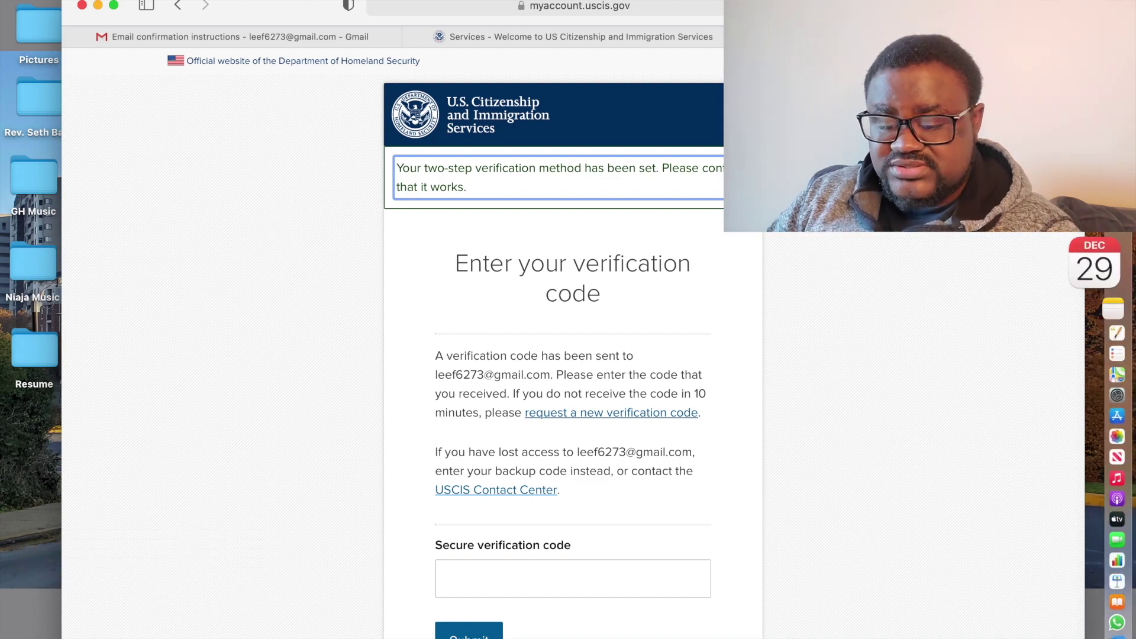
left_click(285, 37)
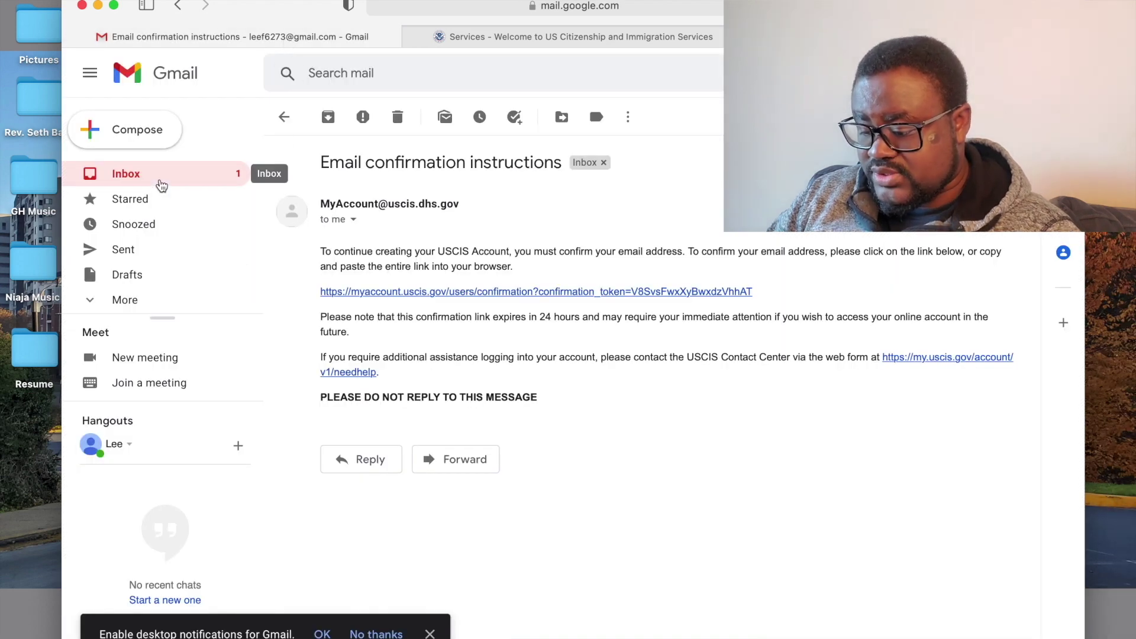
Copy the code from the Secure two-step verification notification email and return to the USCIS tab
left_click(160, 181)
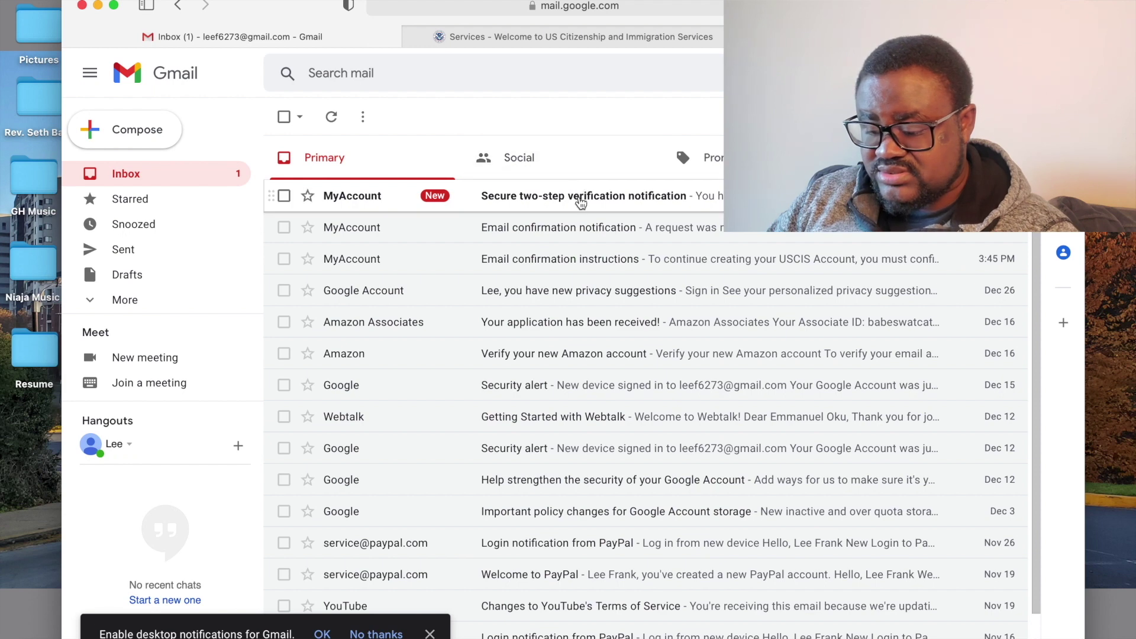
left_click(578, 198)
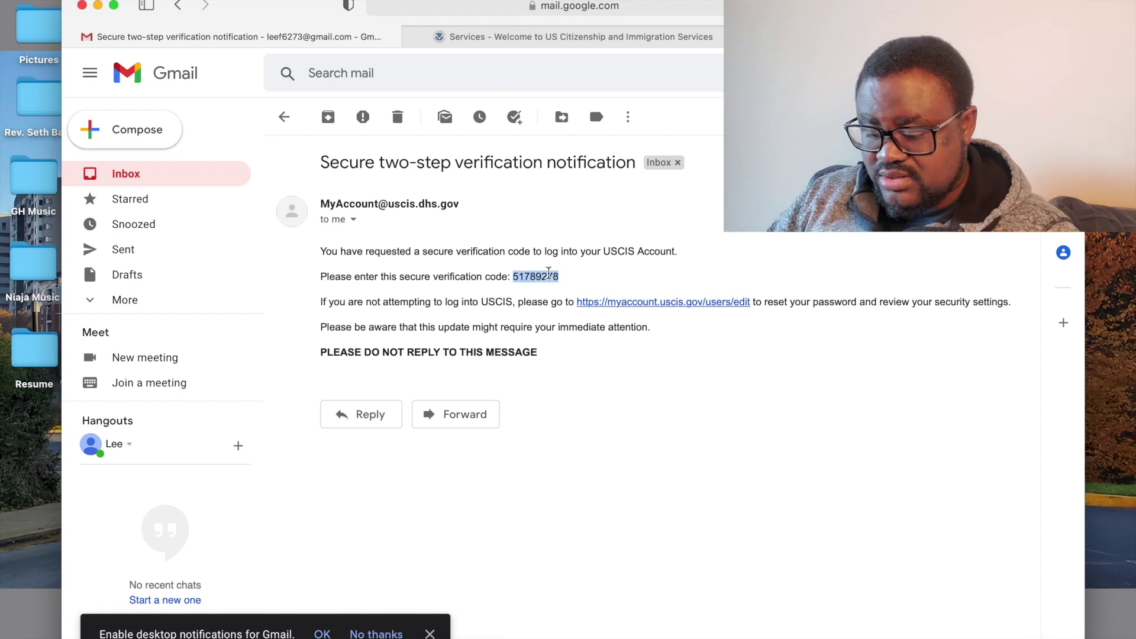
right_click(548, 272)
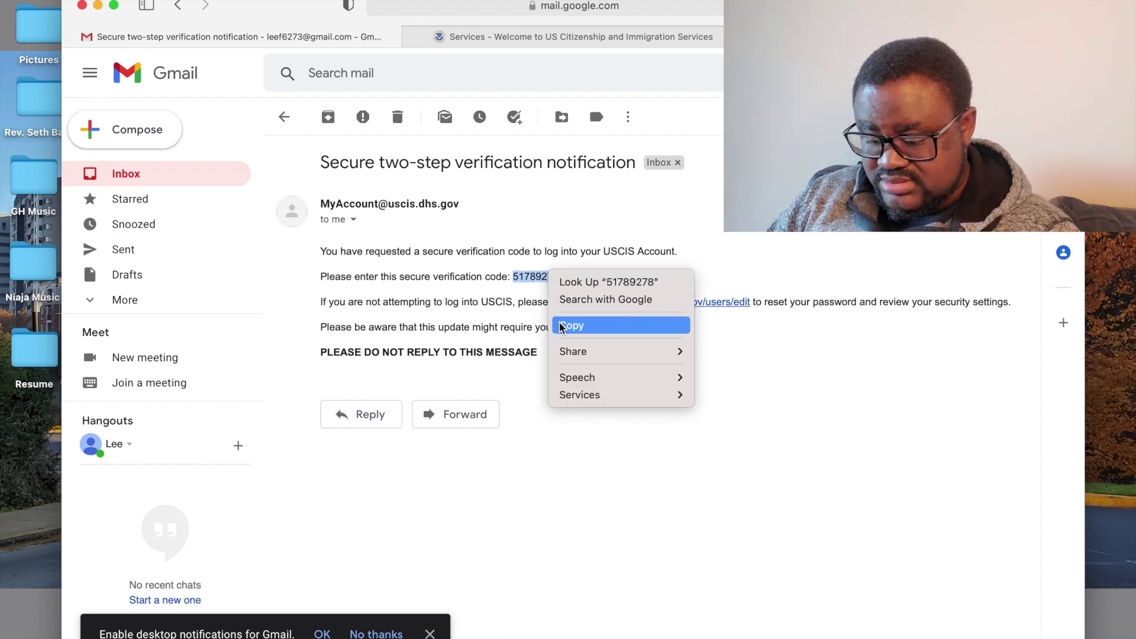
left_click(560, 323)
key("ctrl+Tab")
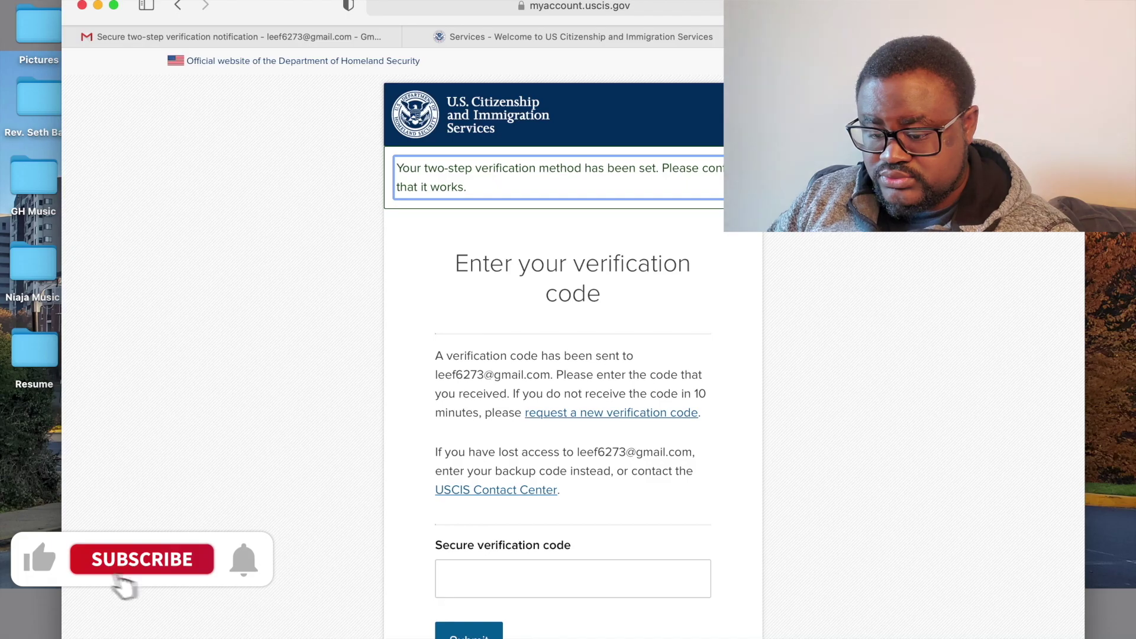
Paste the copied code into the Secure verification code field and submit it
left_click(527, 577)
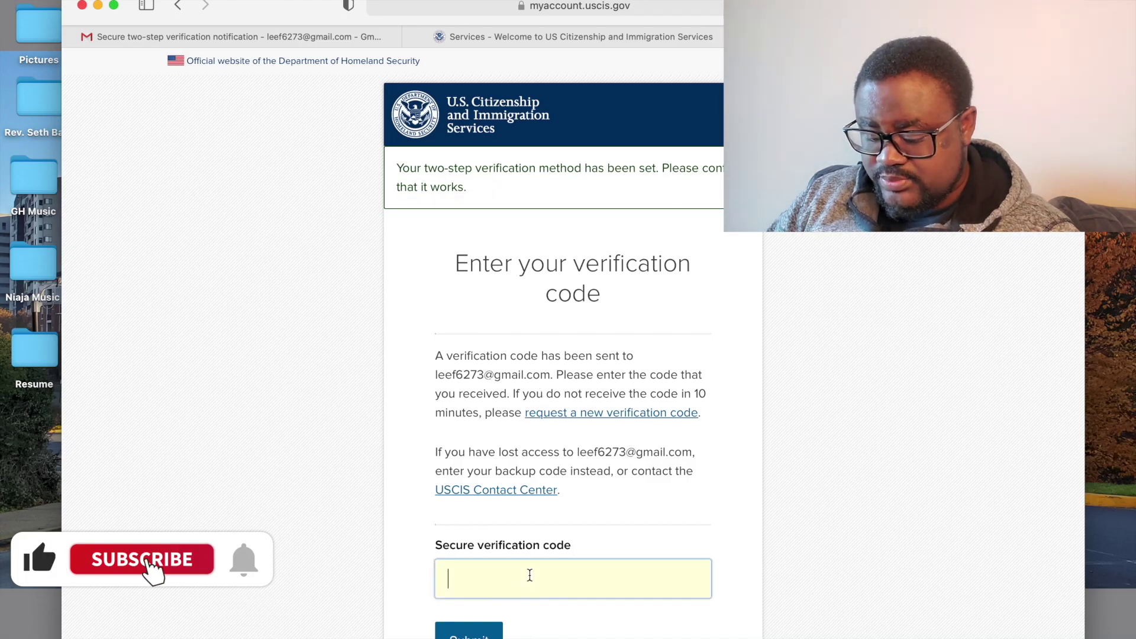
right_click(529, 578)
left_click(553, 544)
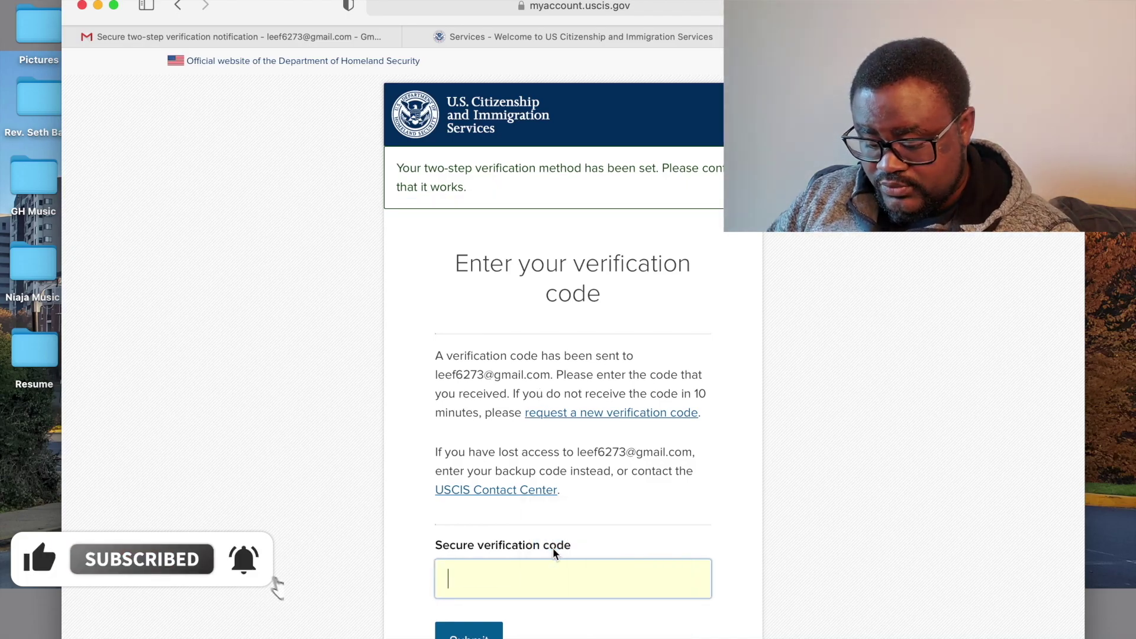
left_click(461, 632)
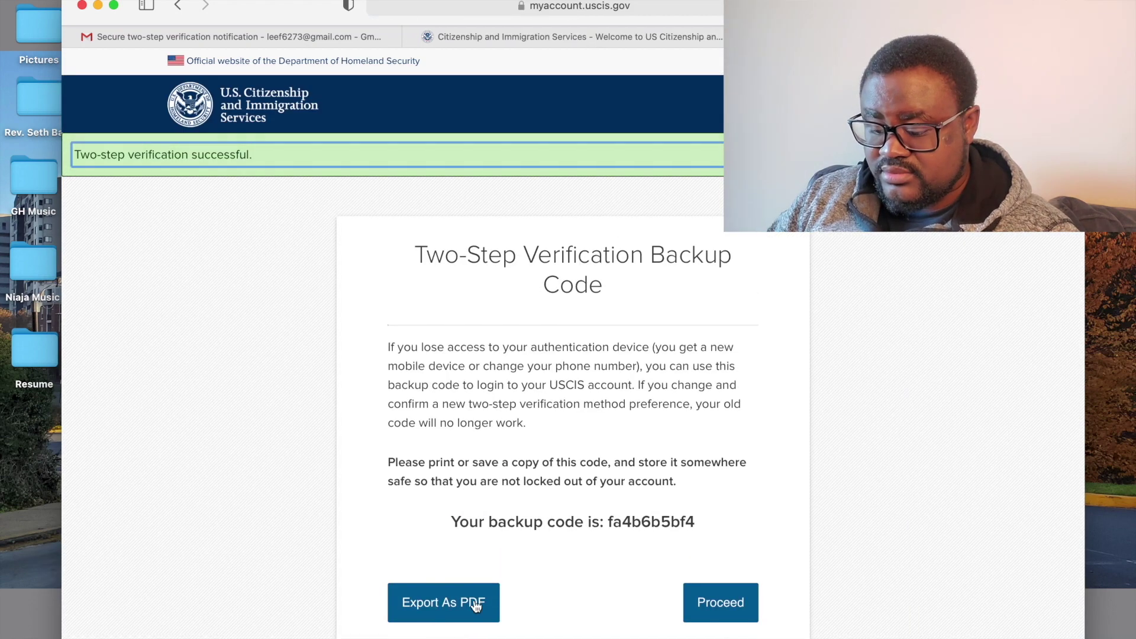
scroll(503, 527, "down", 3)
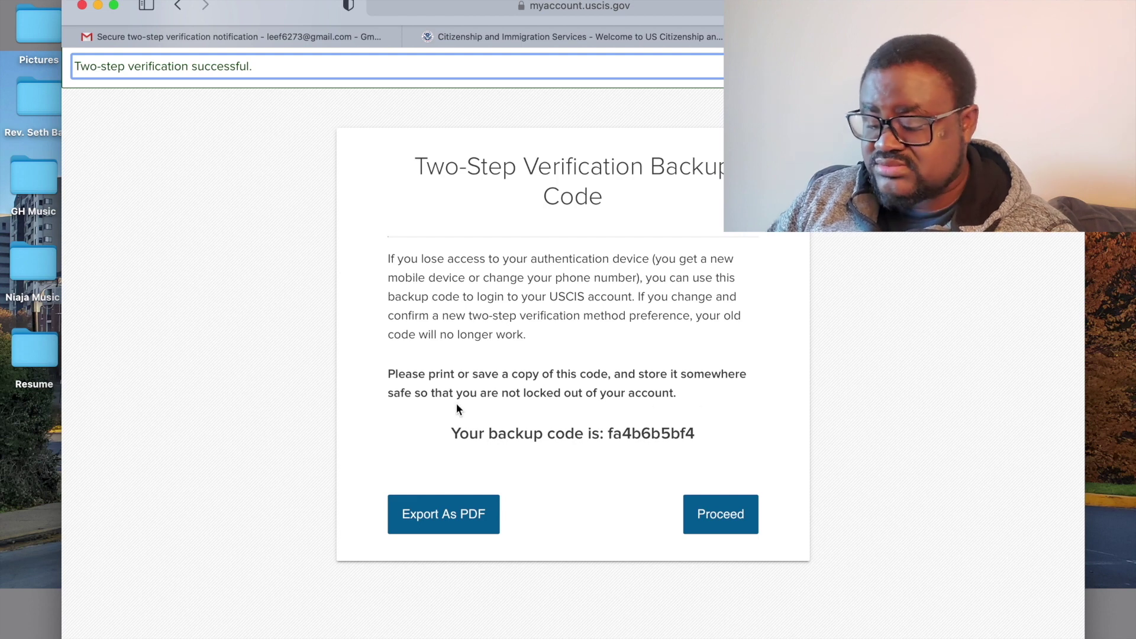
left_click(462, 527)
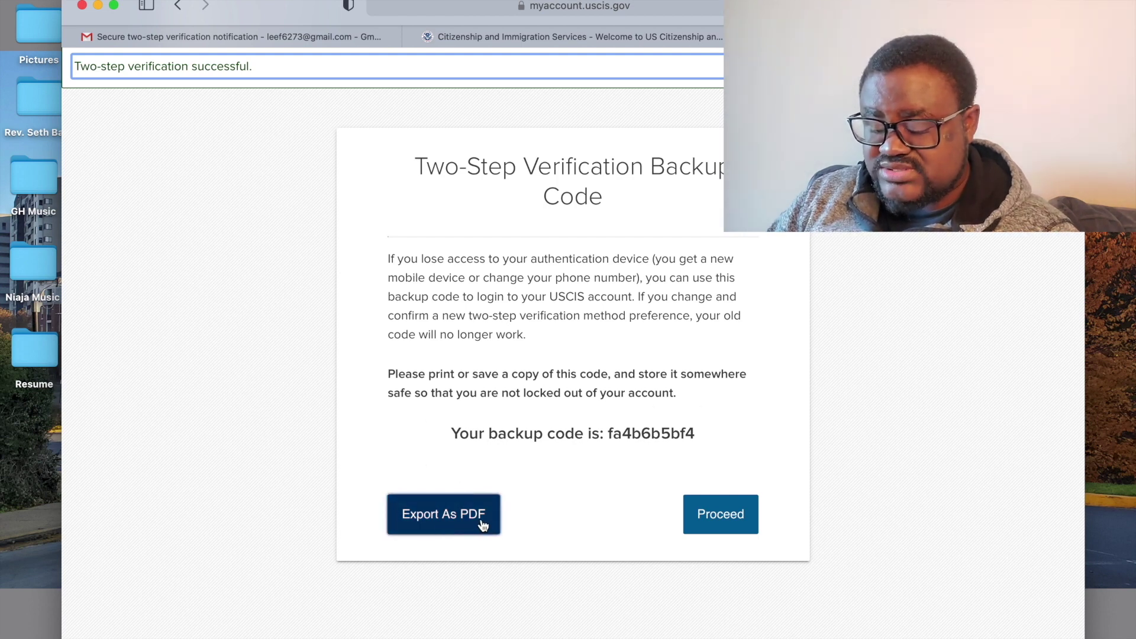
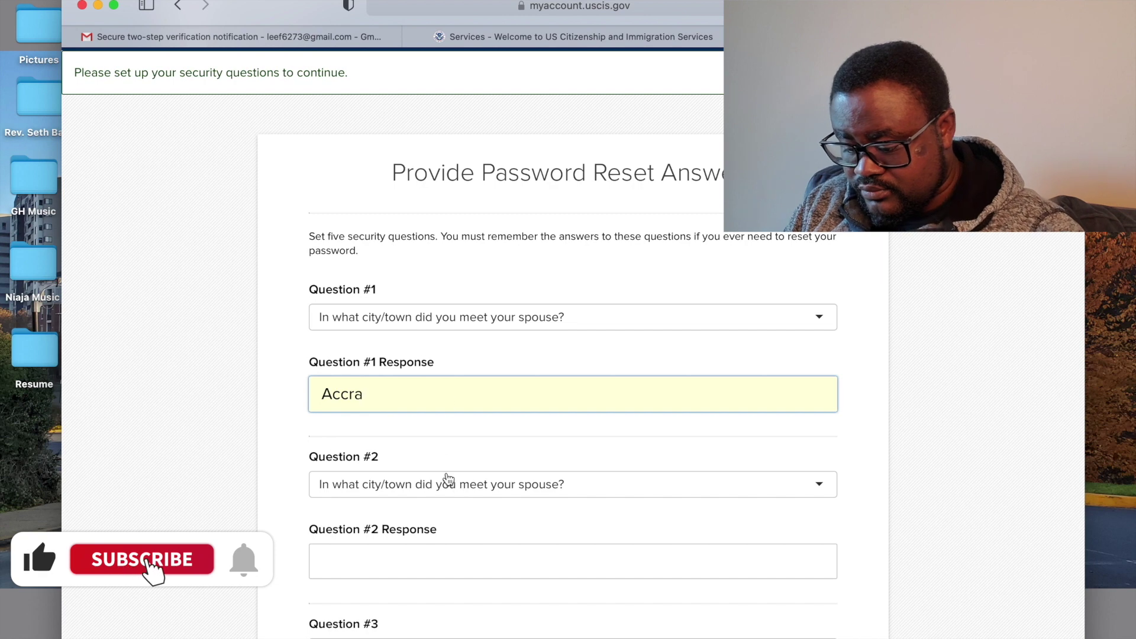
Set Question #2 to the favorite childhood teacher question and enter the answers for Questions #2 and #3
scroll(506, 486, "down", 2)
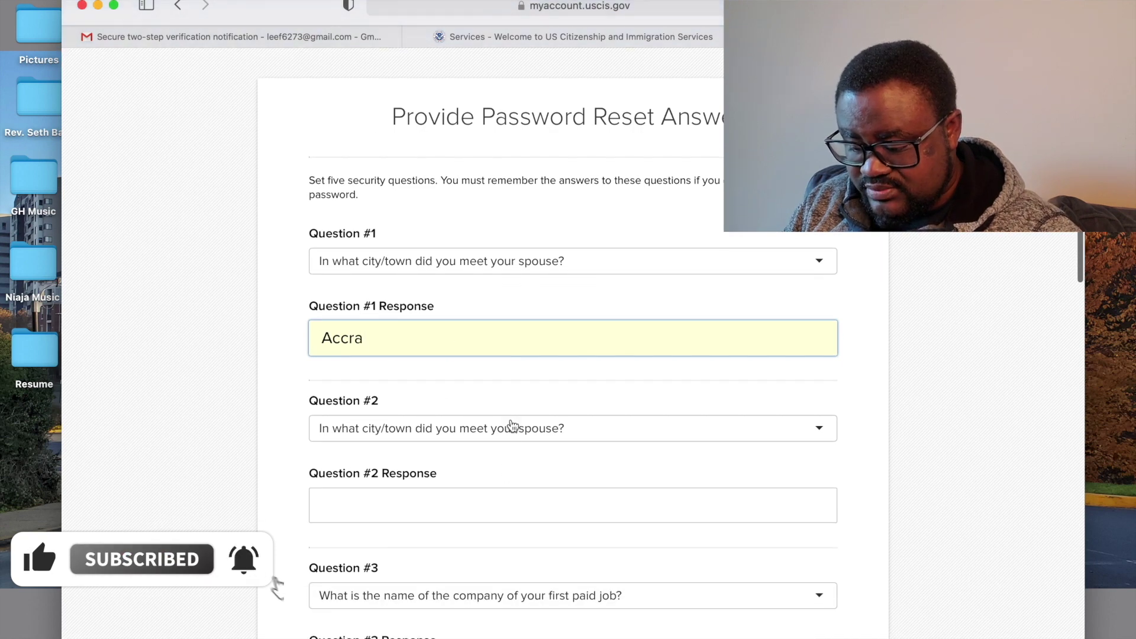
left_click(512, 420)
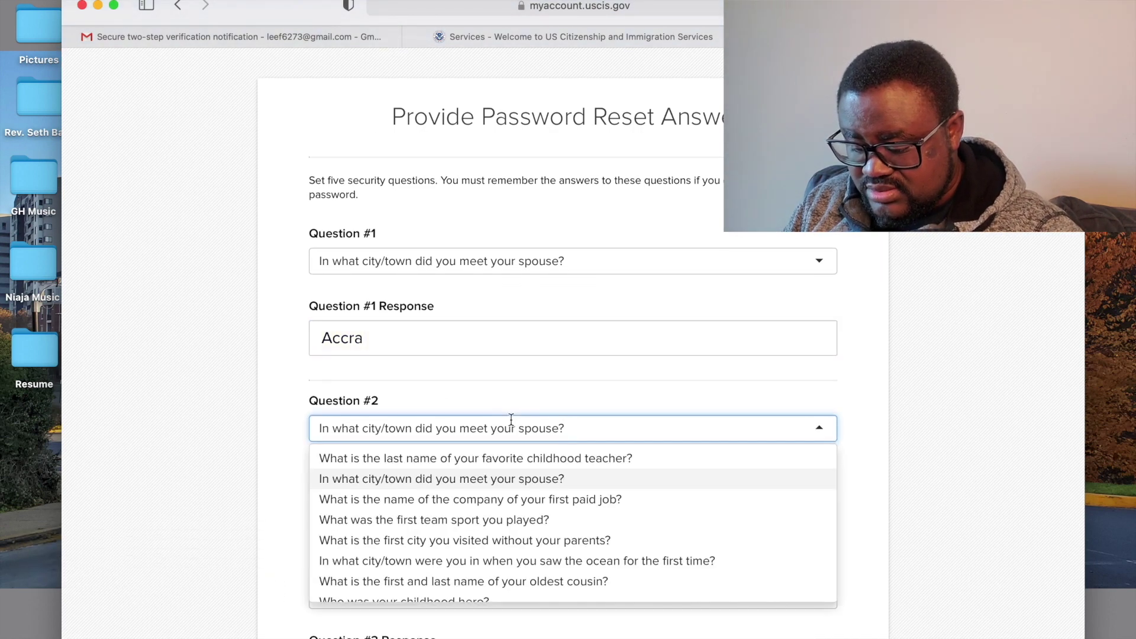
left_click(527, 459)
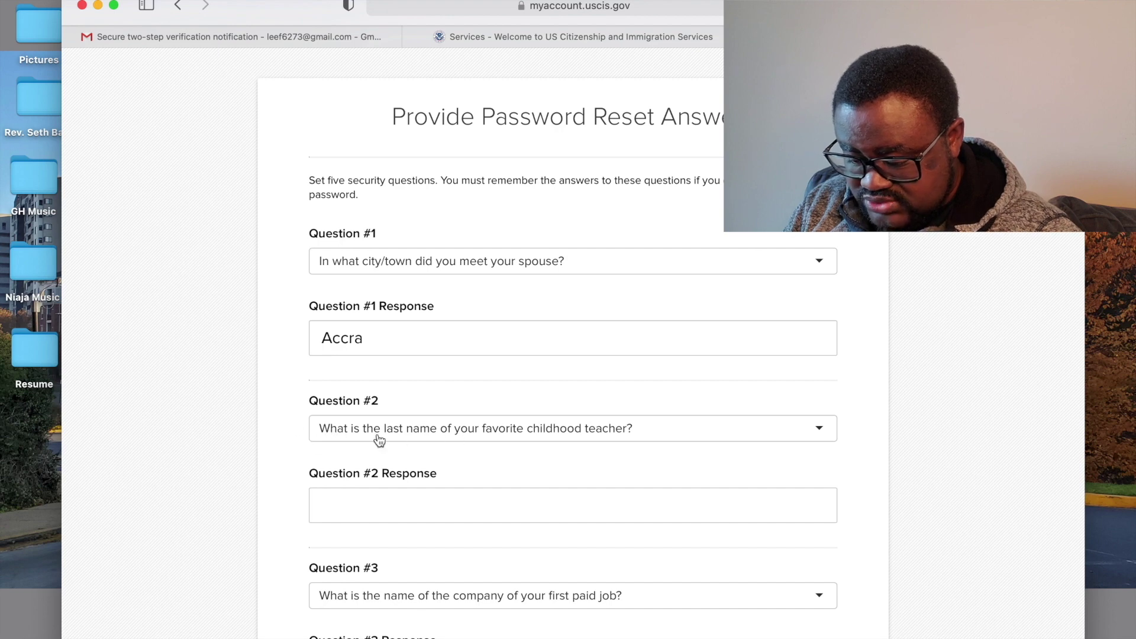
left_click(397, 516)
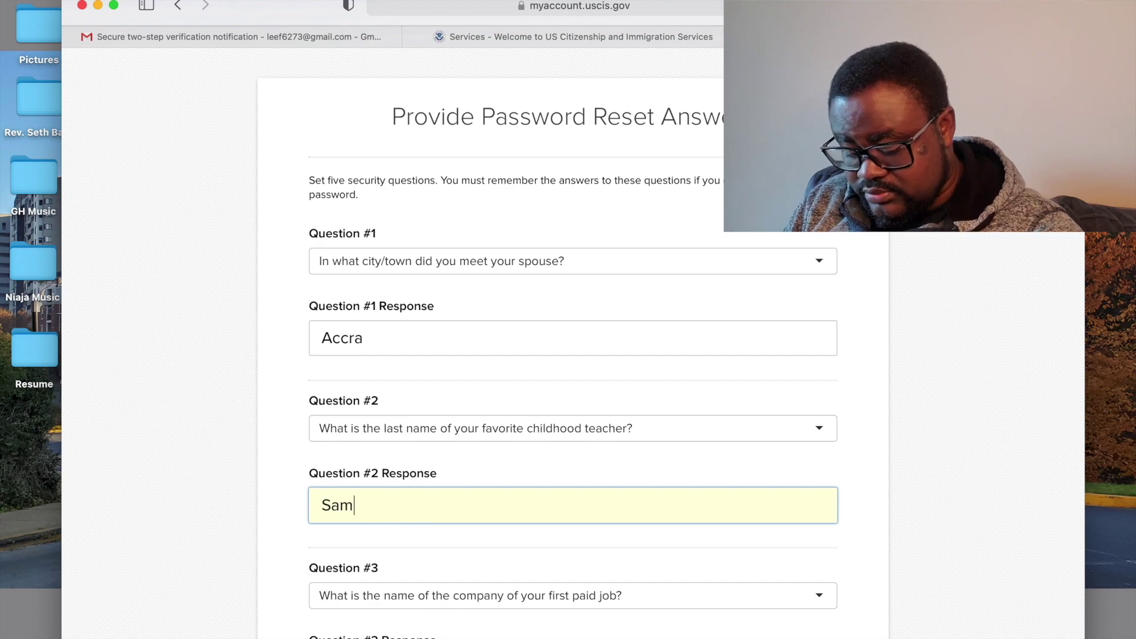
scroll(573, 355, "down", 3)
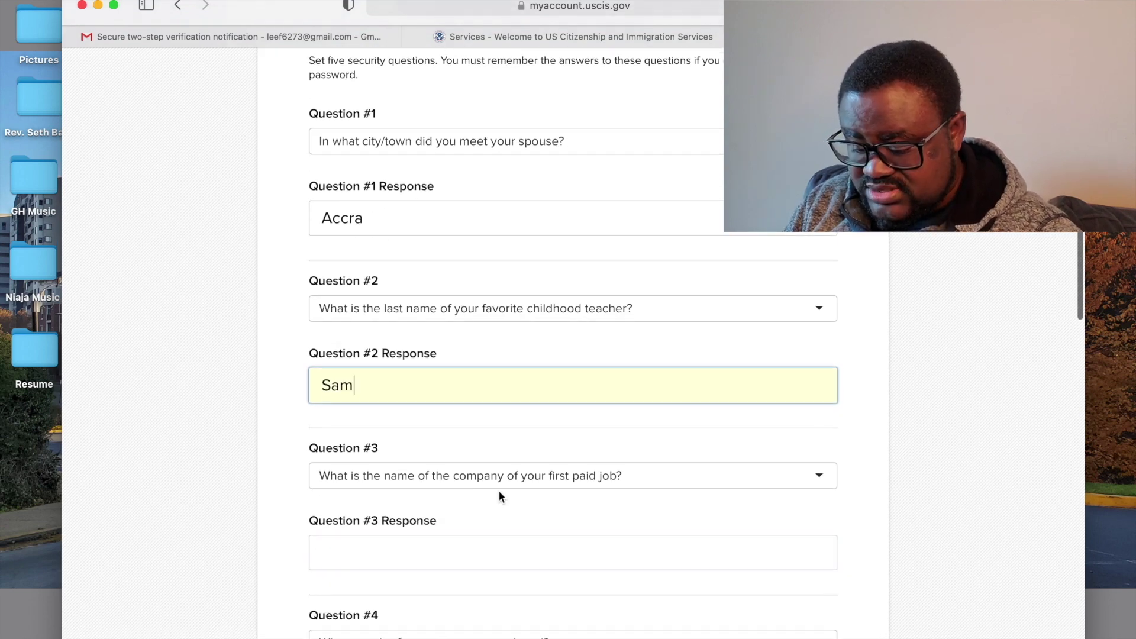
left_click(531, 562)
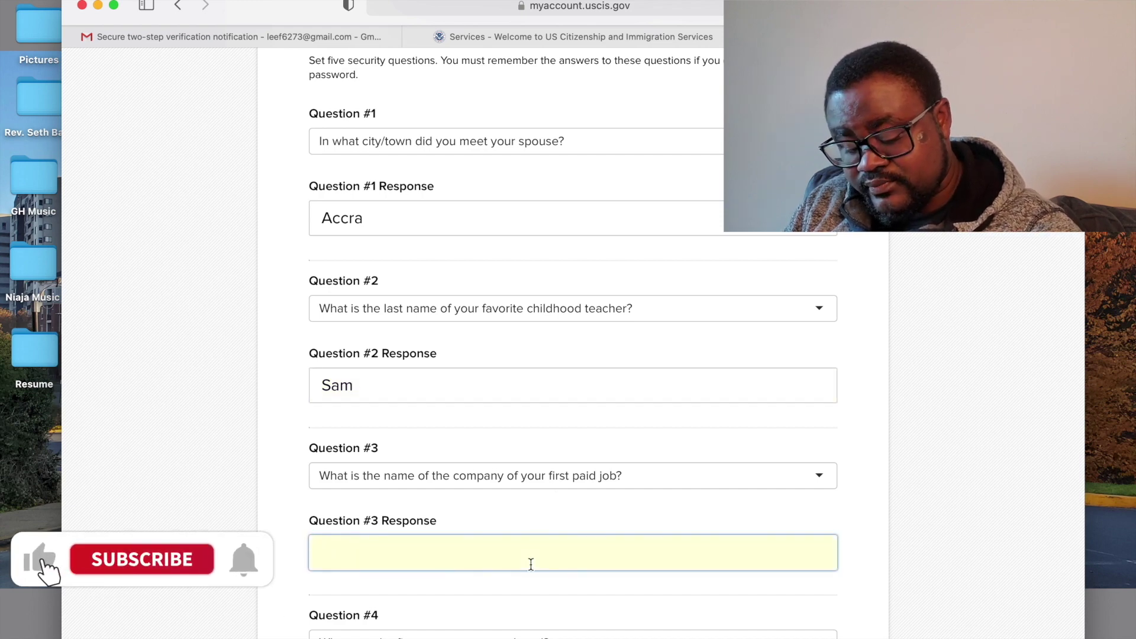
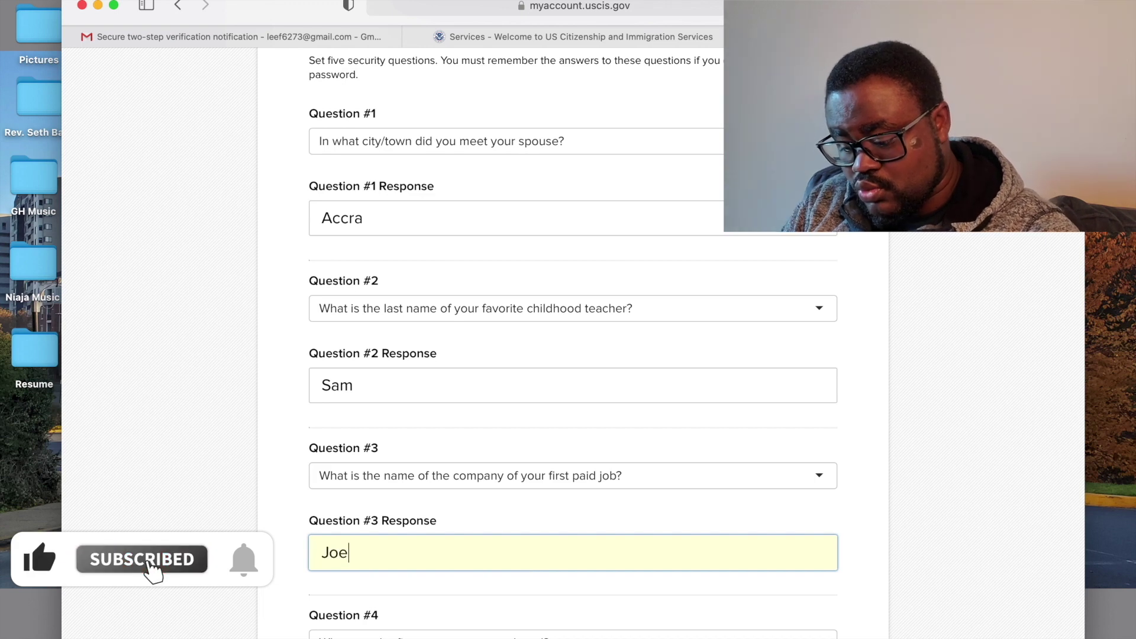
Enter the security answers for Questions #4 and #5, then submit all five secret questions
scroll(497, 581, "down", 5)
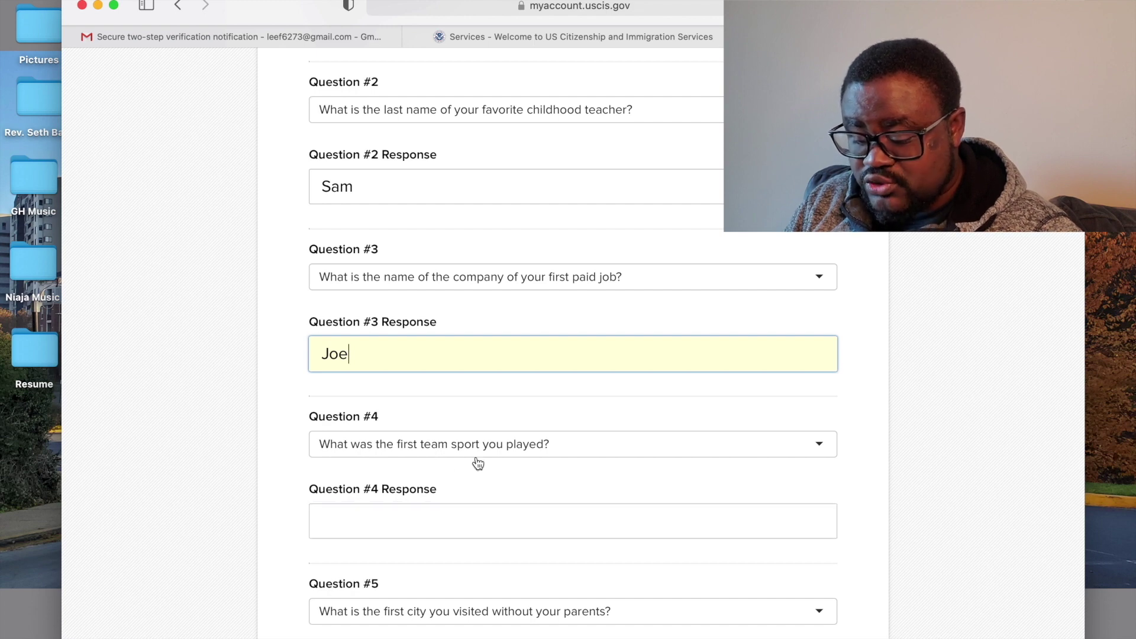
left_click(457, 521)
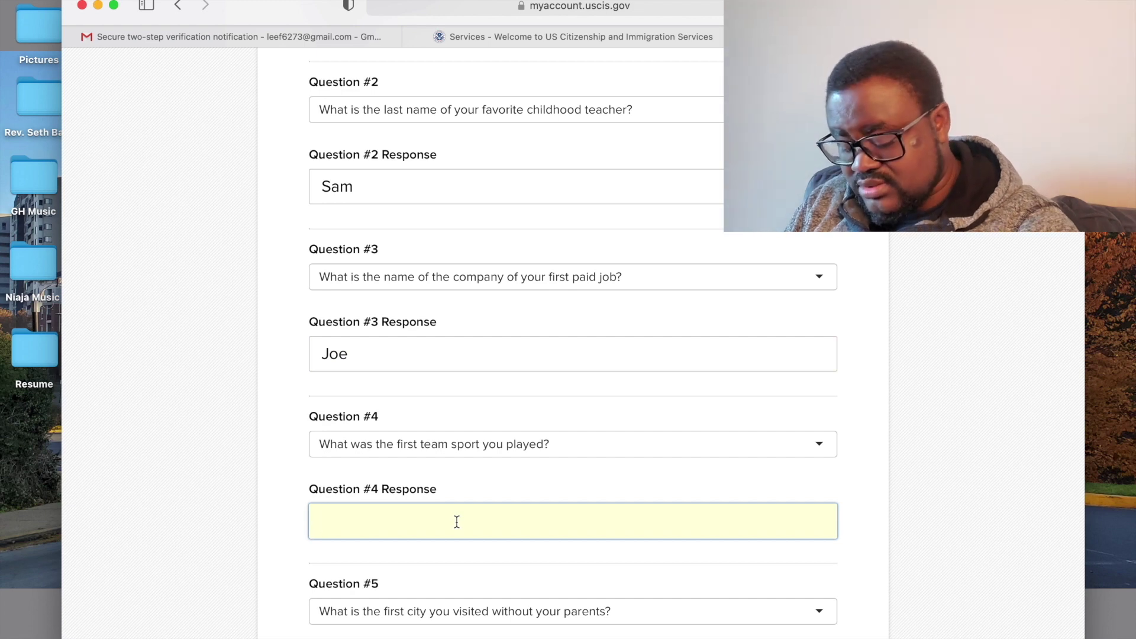
scroll(573, 346, "down", 4)
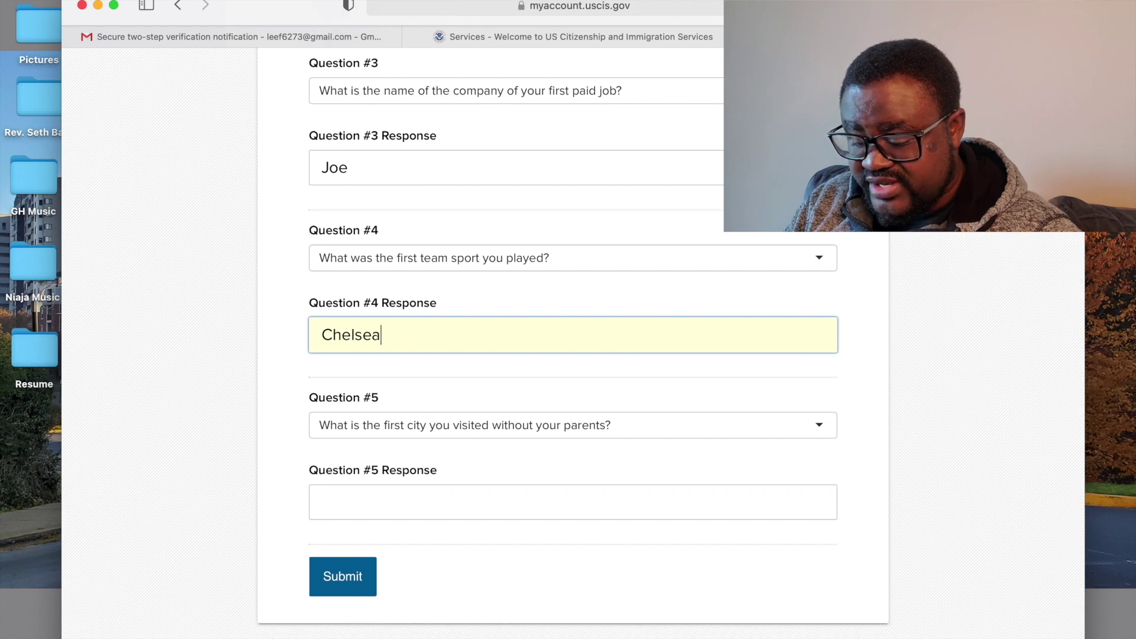
left_click(485, 496)
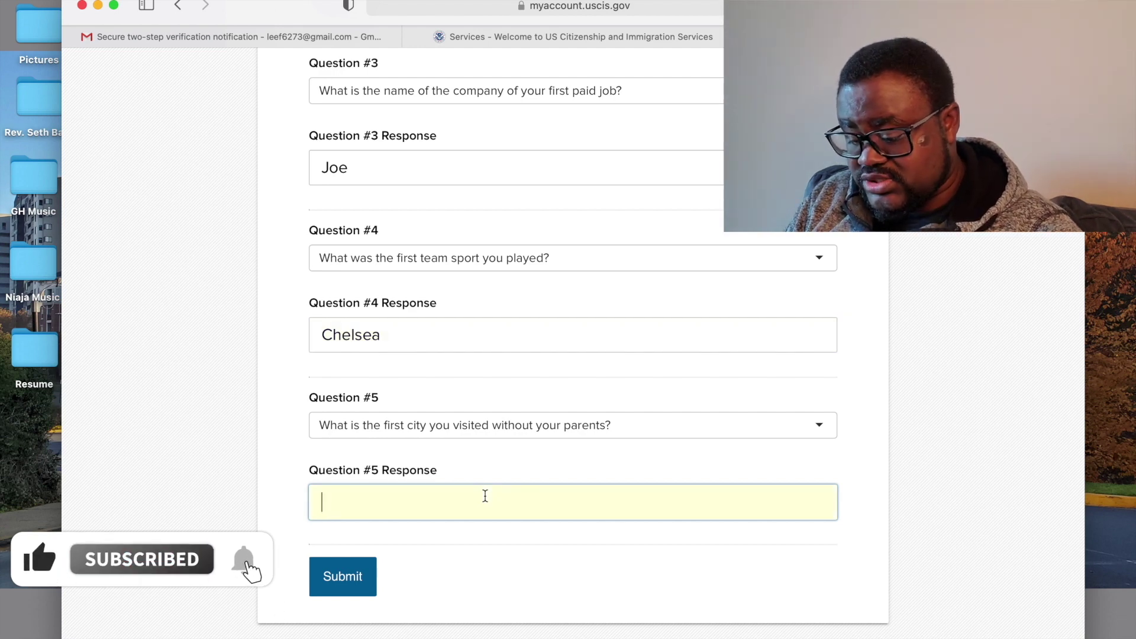
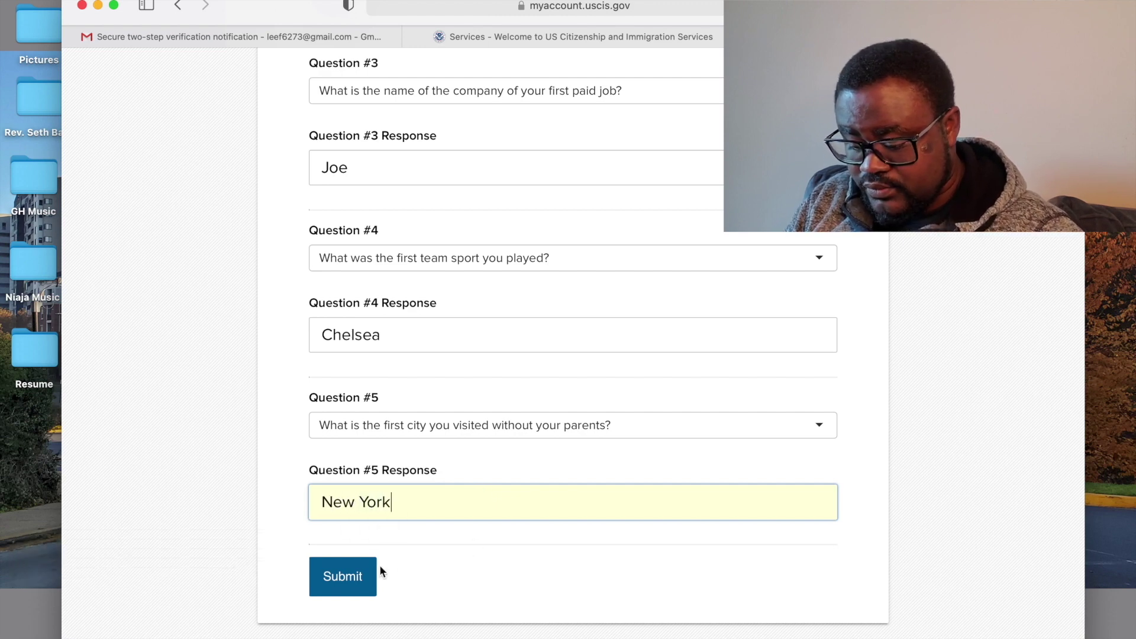
left_click(365, 572)
left_click(365, 572)
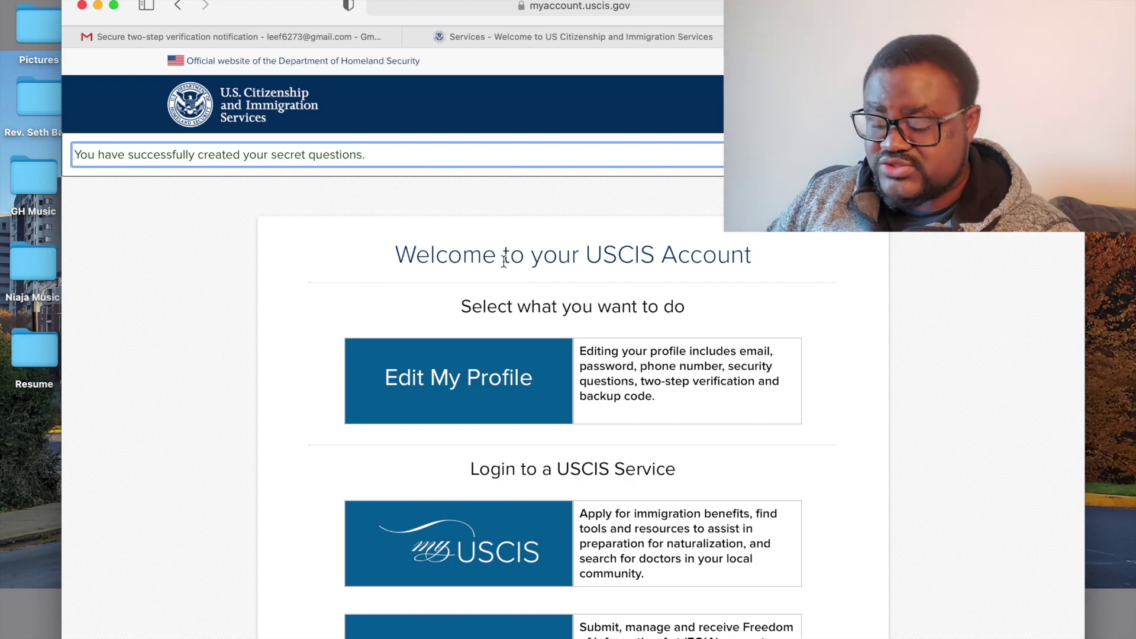
scroll(503, 261, "down", 2)
scroll(503, 261, "down", 5)
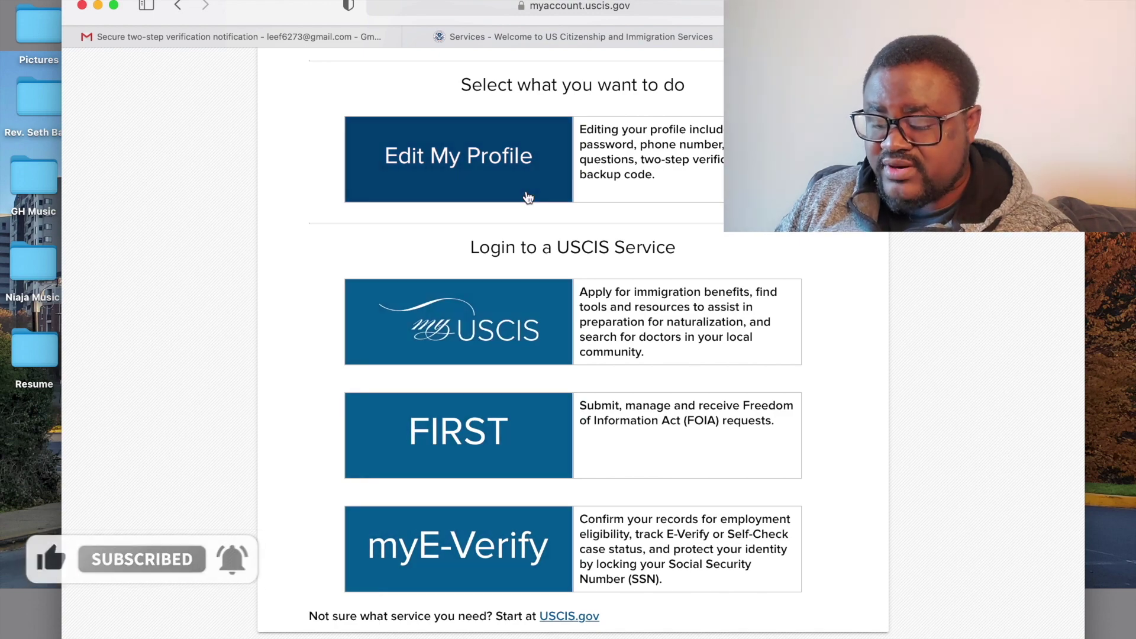
left_click(498, 173)
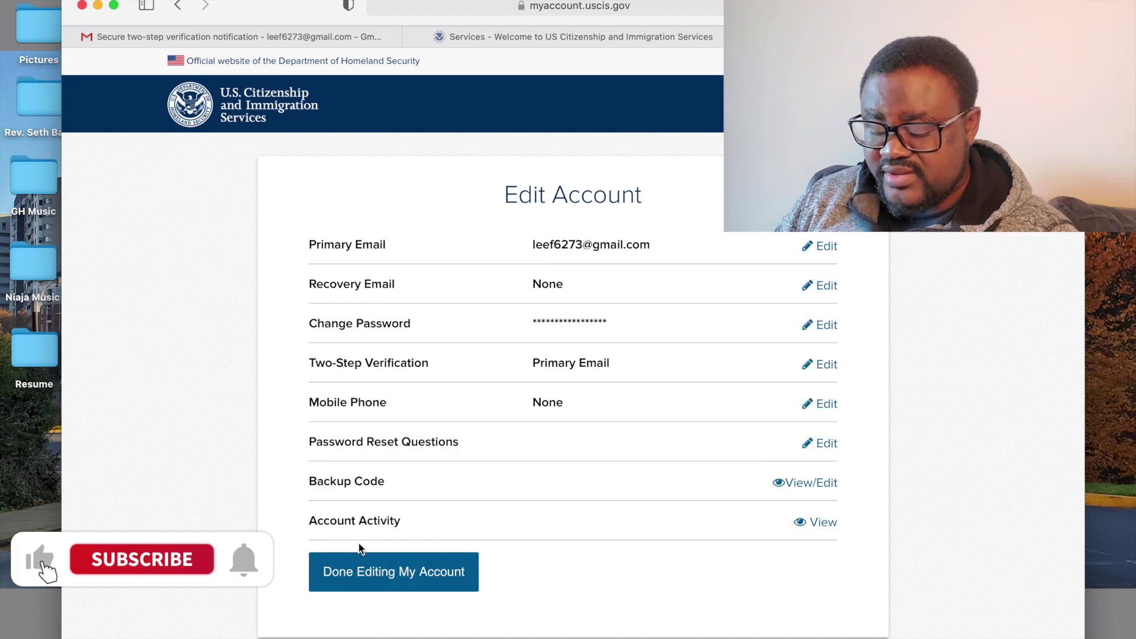
left_click(395, 583)
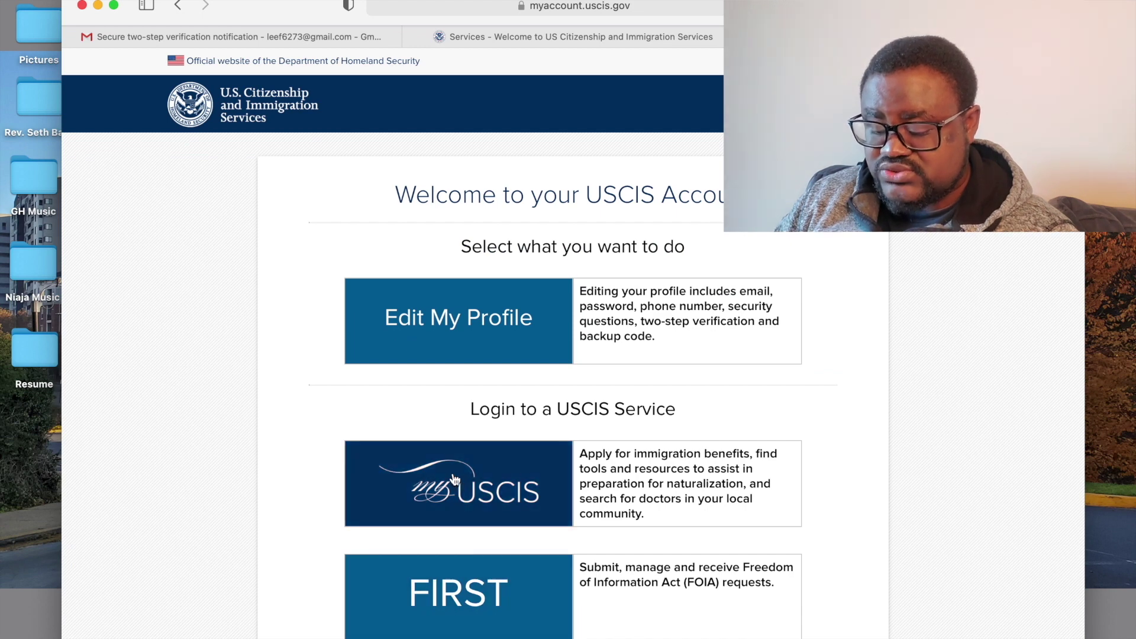
Enter myUSCIS and submit 'I am an applicant, petitioner, or requestor' as the account type
left_click(455, 478)
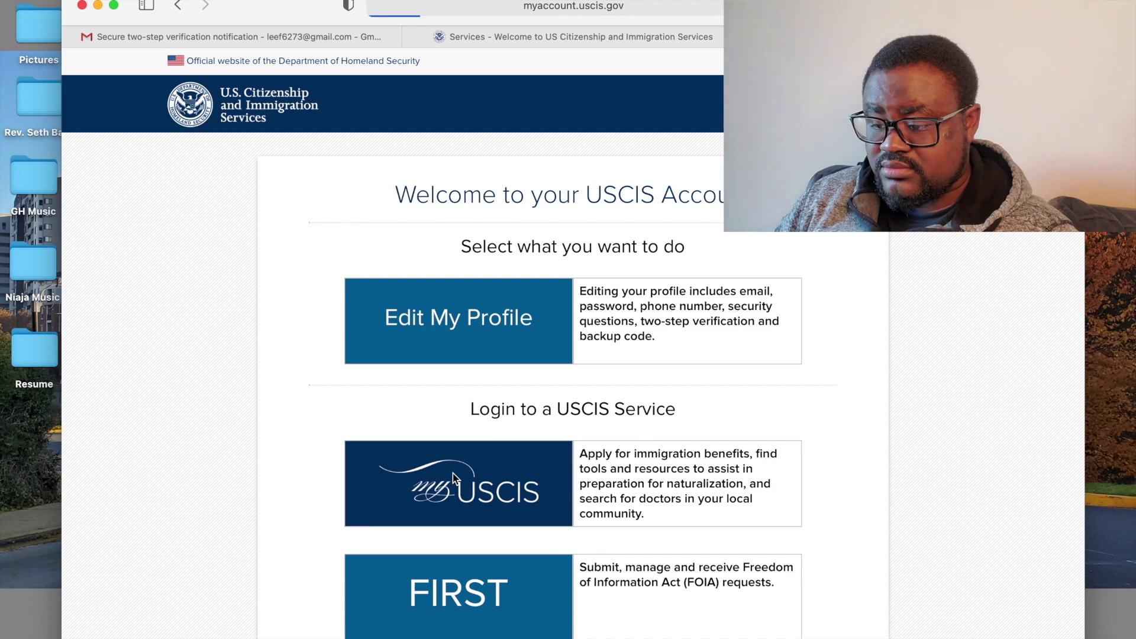
scroll(453, 473, "down", 1)
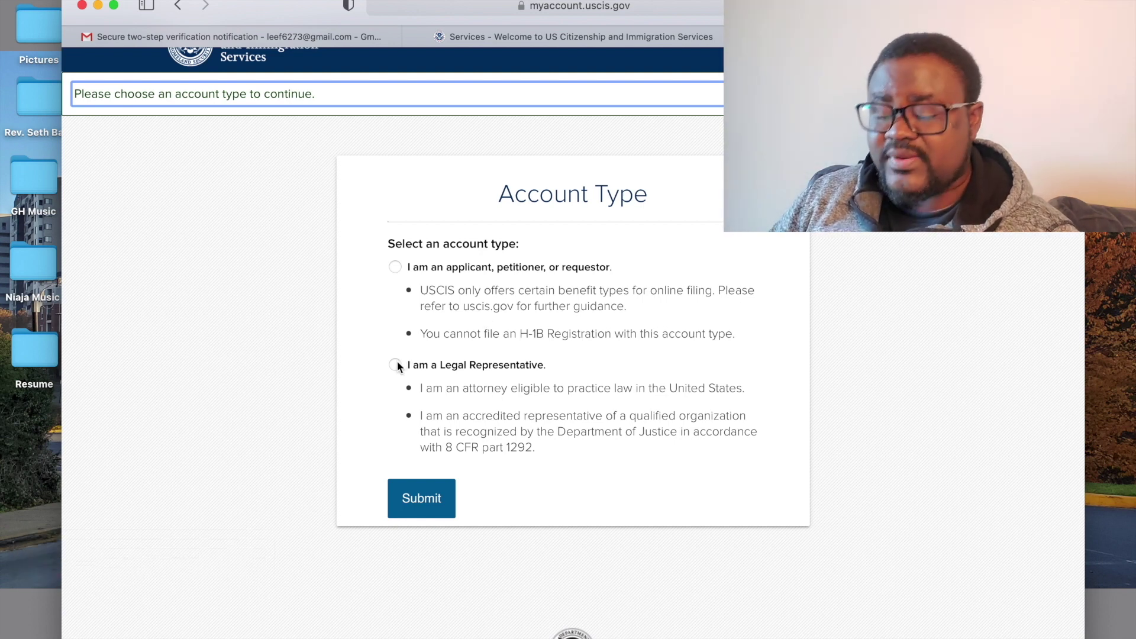
left_click(396, 270)
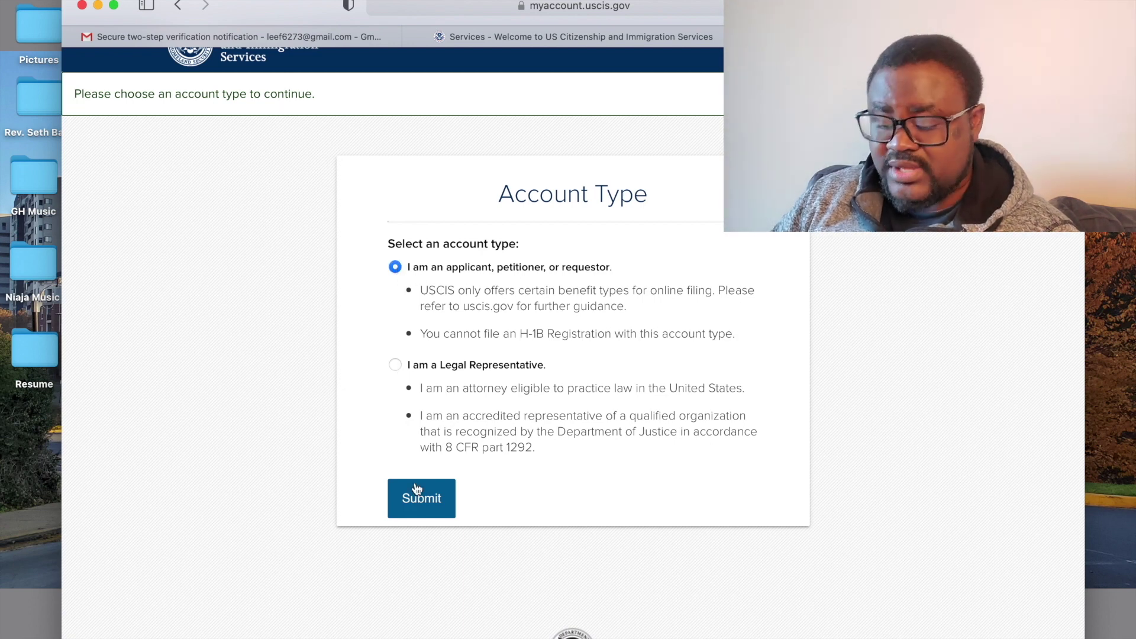
left_click(417, 488)
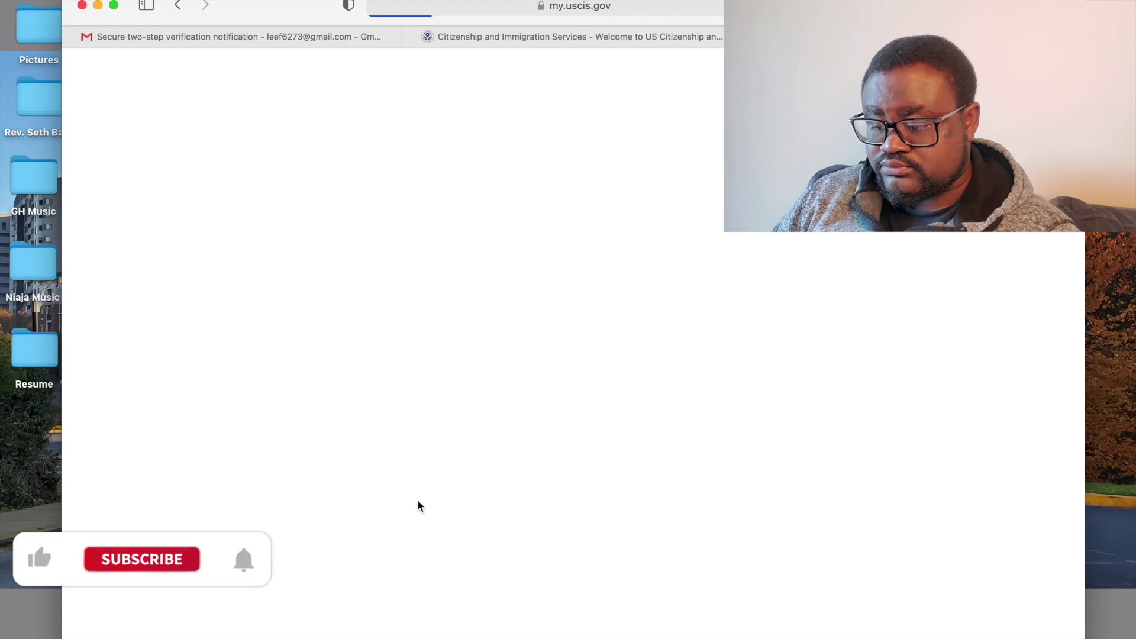
Decline the customer satisfaction survey with 'No, thanks' and browse the forms available to file online
scroll(417, 504, "down", 5)
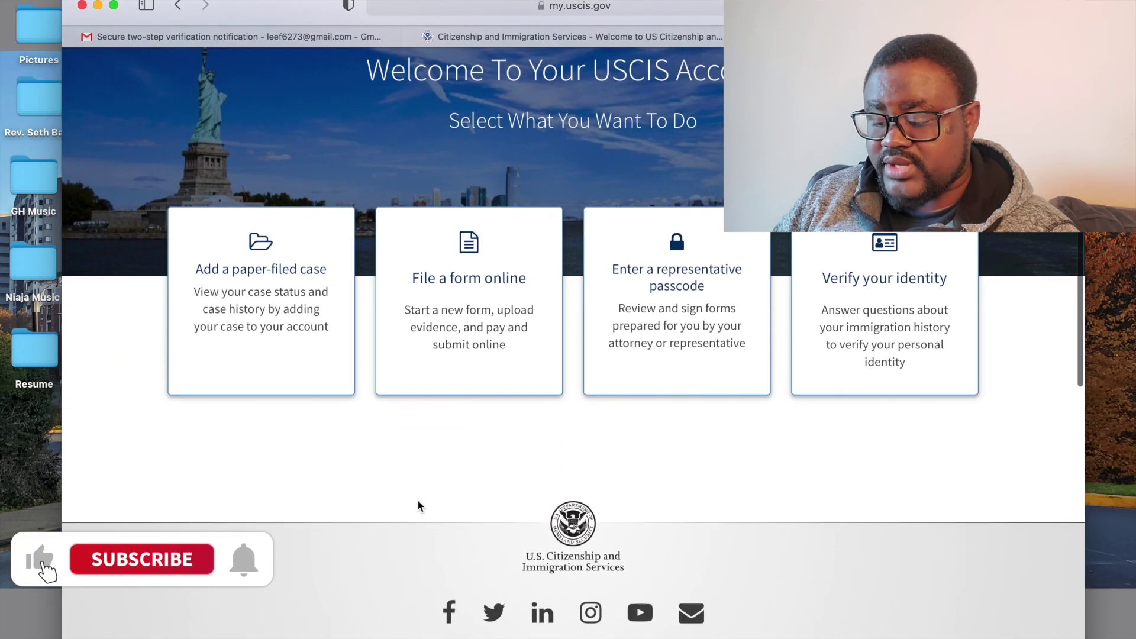
scroll(418, 504, "up", 5)
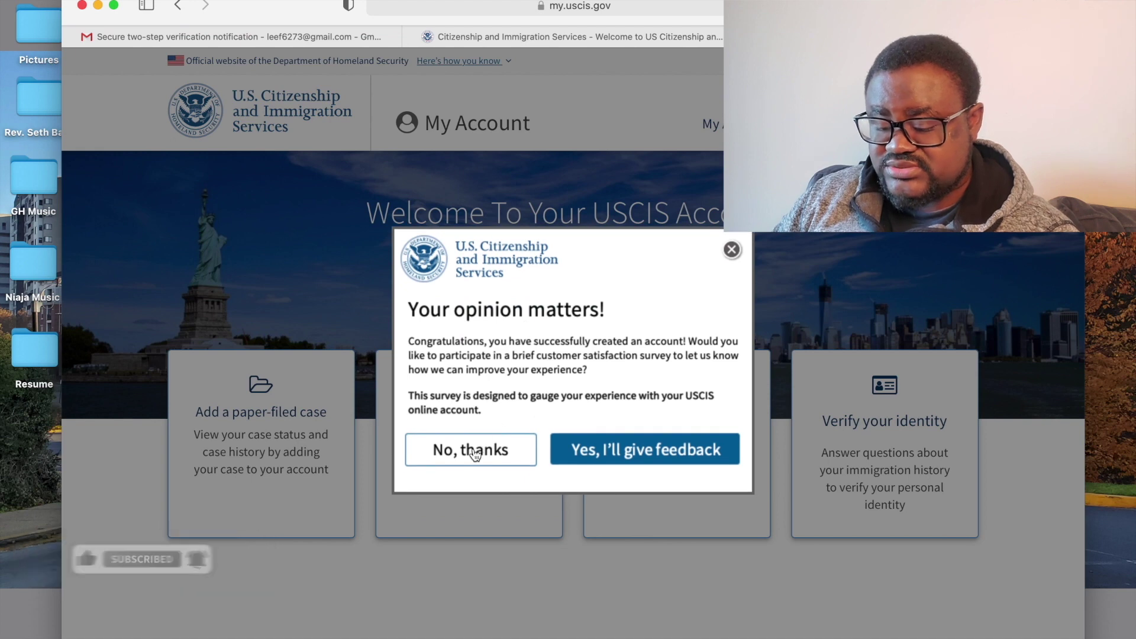
left_click(471, 451)
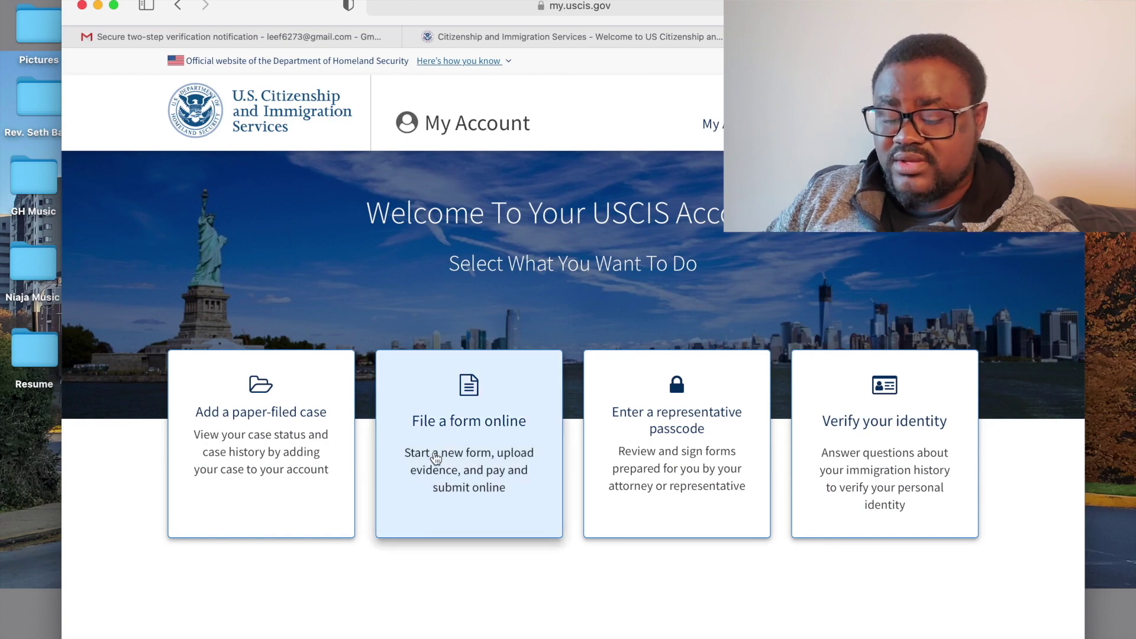
scroll(435, 457, "down", 5)
scroll(435, 457, "up", 5)
scroll(434, 456, "down", 2)
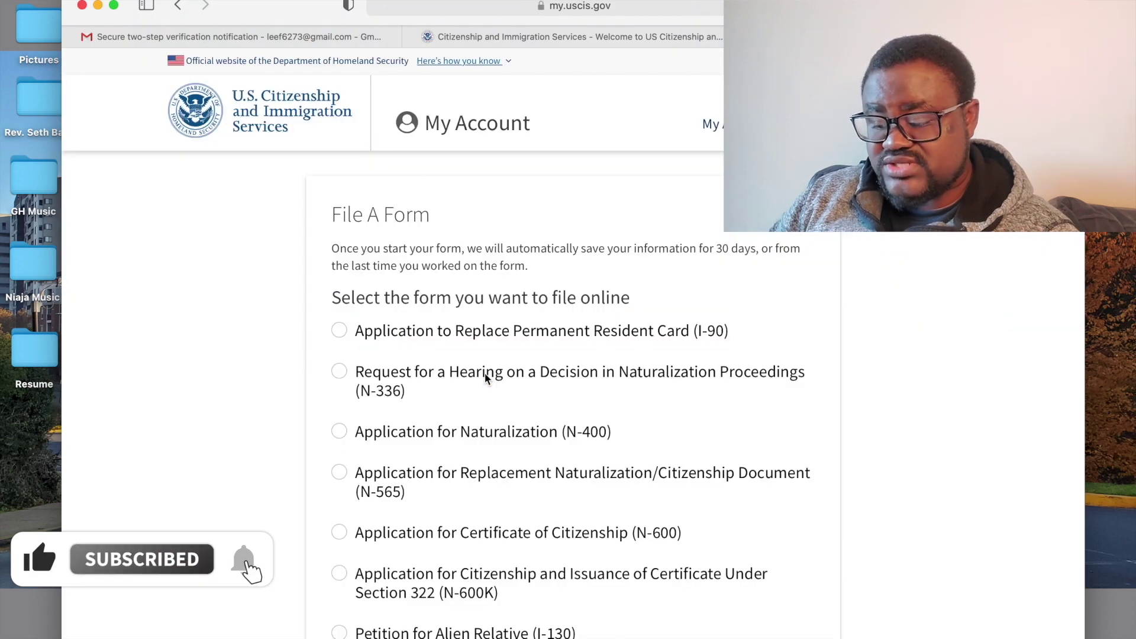
Cancel the File A Form page without starting a form, then choose adding a paper-filed case
scroll(485, 378, "down", 5)
scroll(484, 378, "up", 5)
scroll(485, 375, "down", 2)
scroll(484, 364, "down", 2)
scroll(484, 356, "down", 1)
scroll(484, 362, "down", 2)
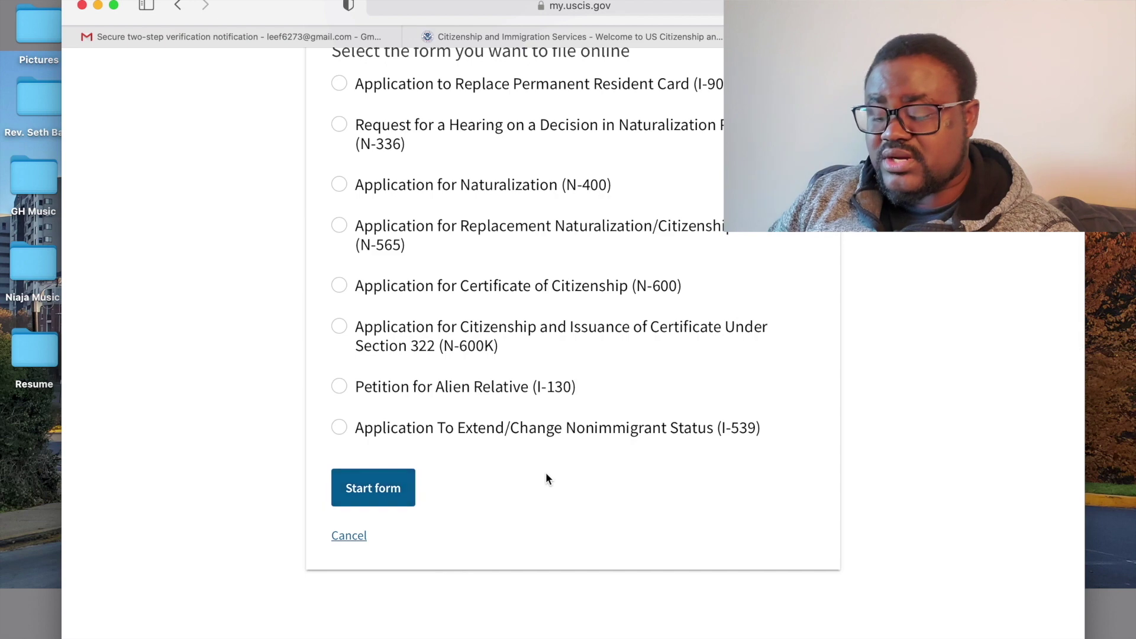
scroll(545, 472, "up", 1)
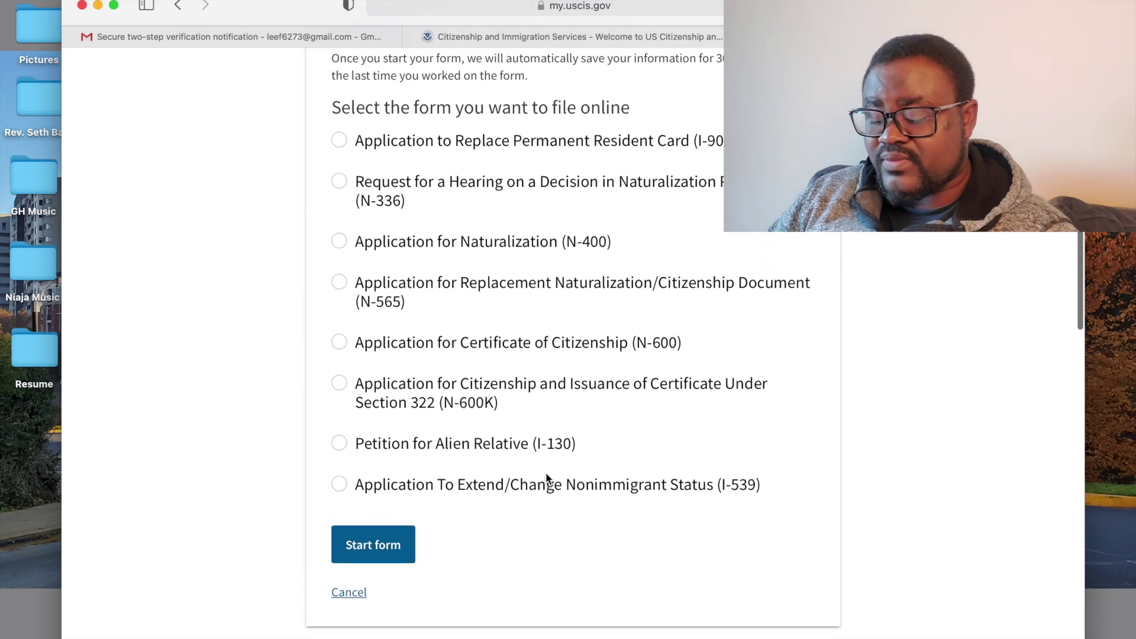
left_click(352, 592)
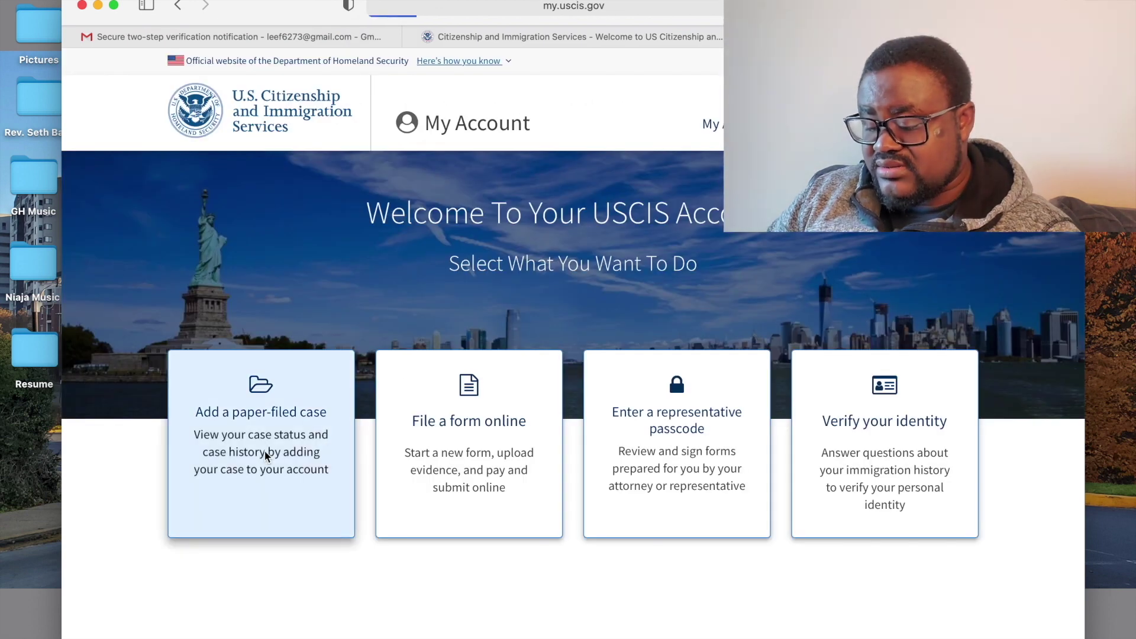
left_click(266, 455)
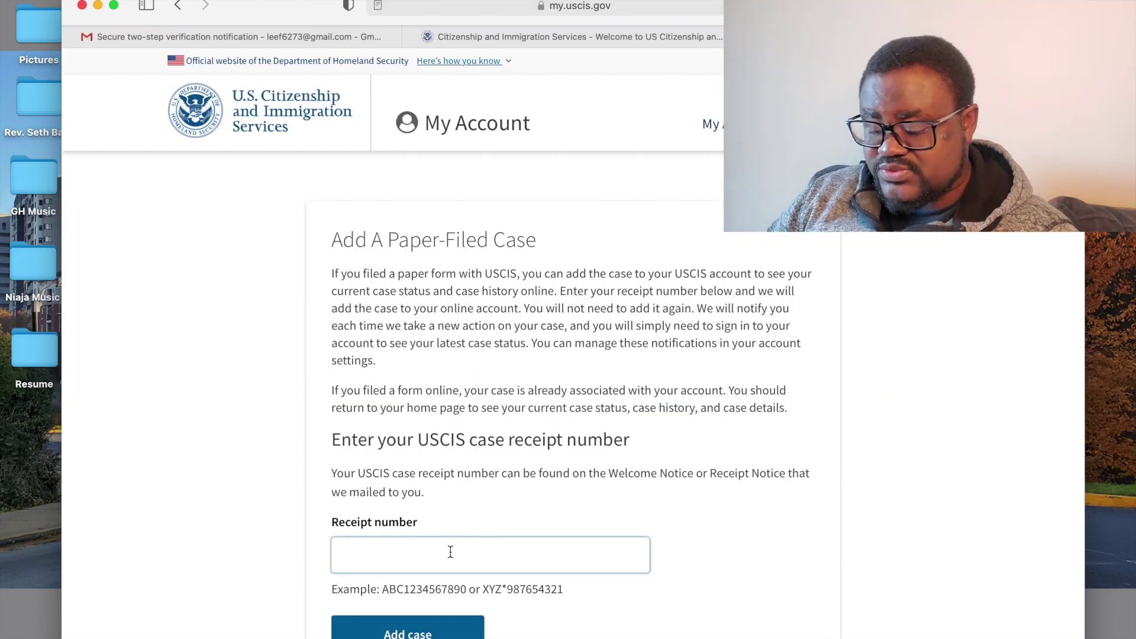
key("Tab")
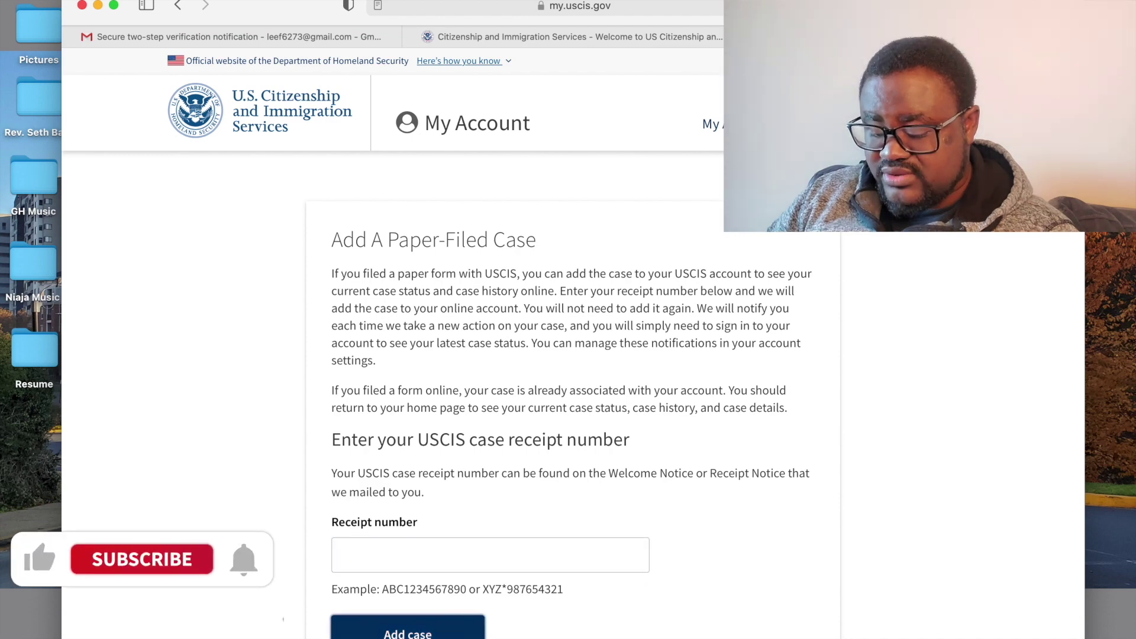
scroll(670, 373, "down", 3)
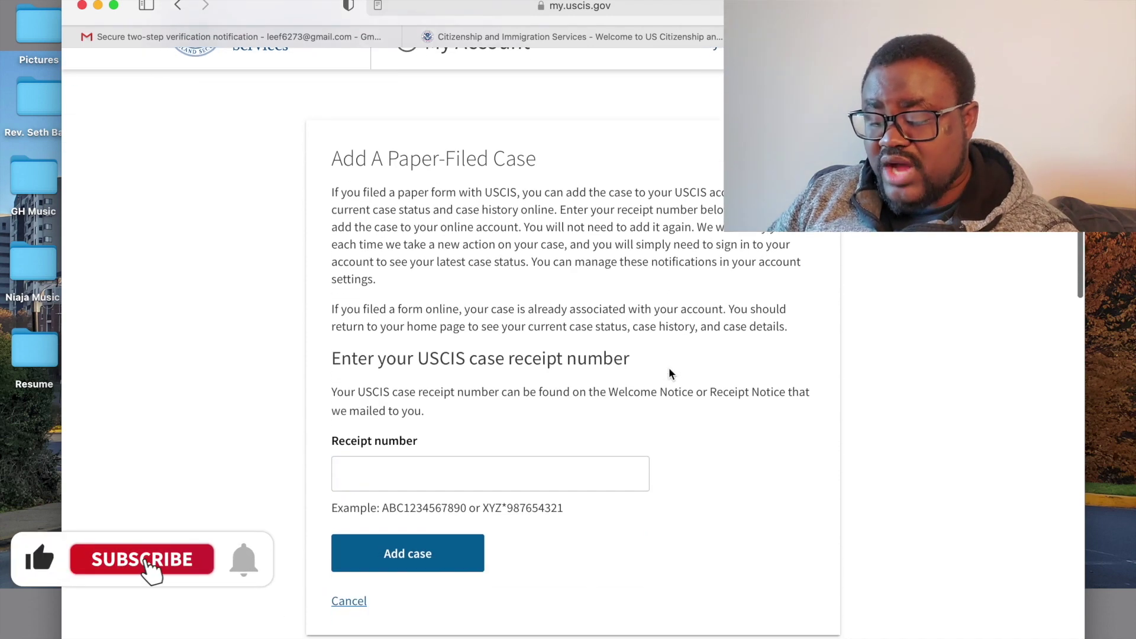
key("shift+Tab")
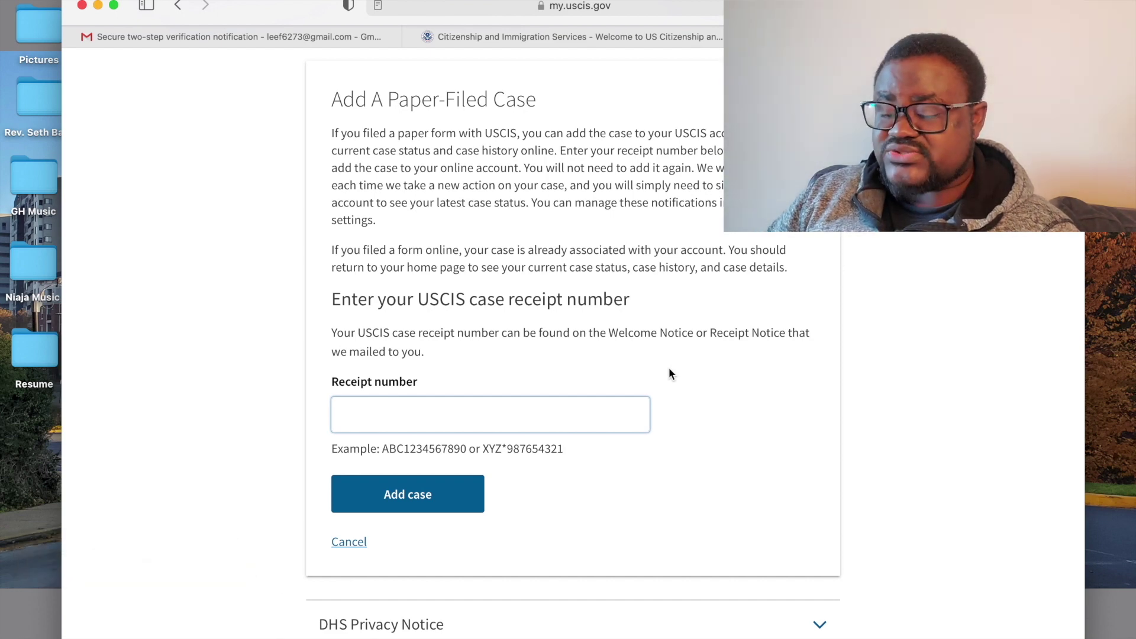
scroll(670, 372, "up", 1)
scroll(670, 374, "up", 2)
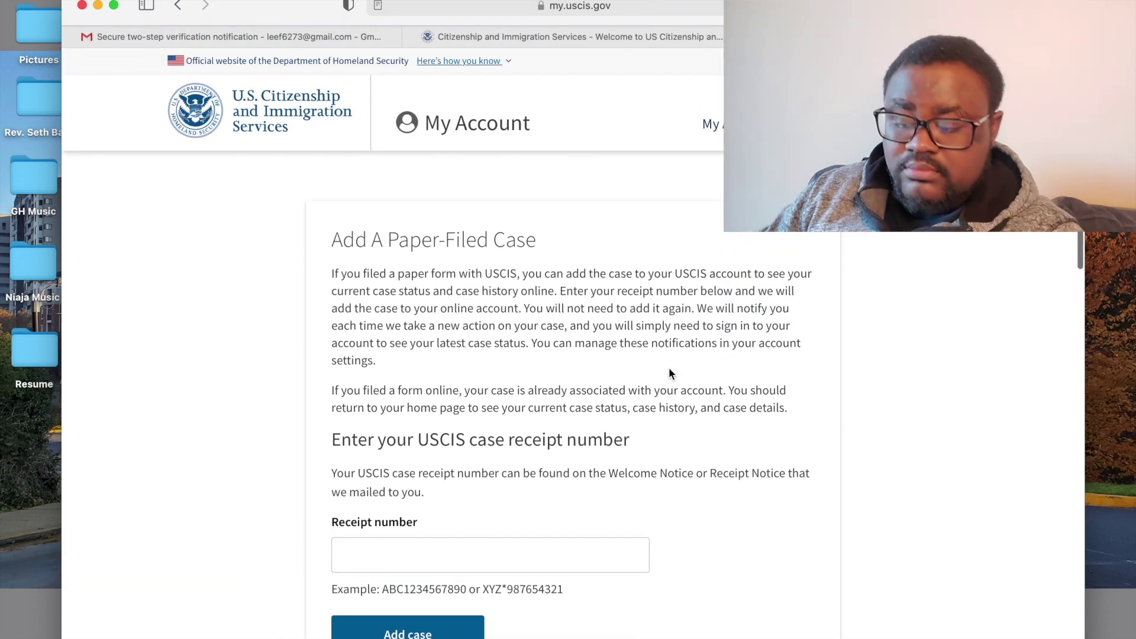
left_click(712, 123)
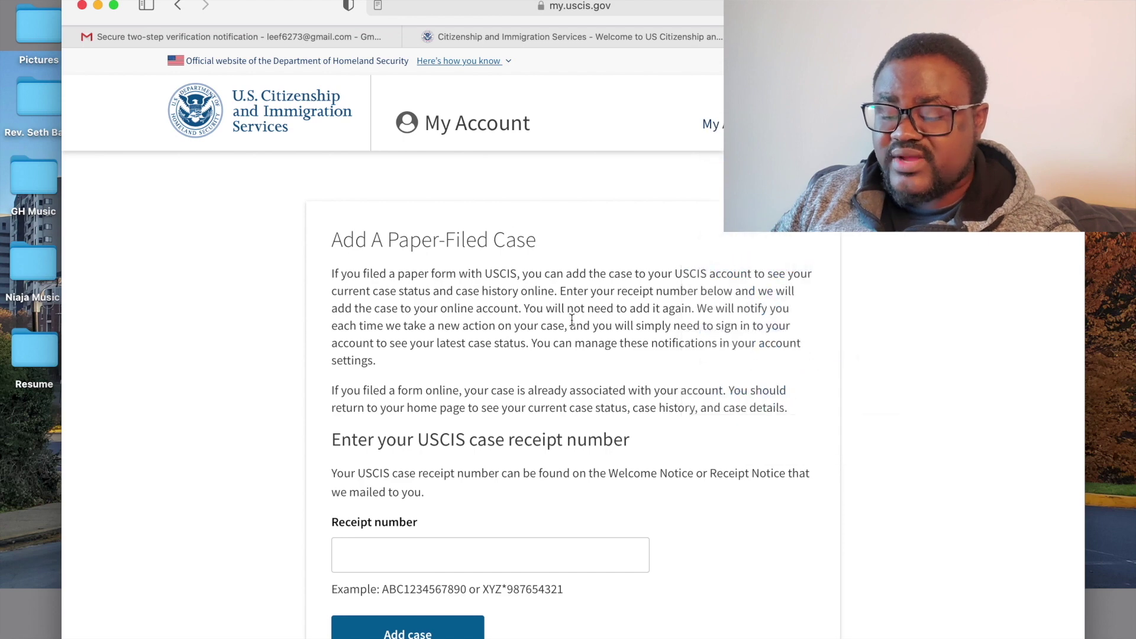
scroll(345, 600, "down", 3)
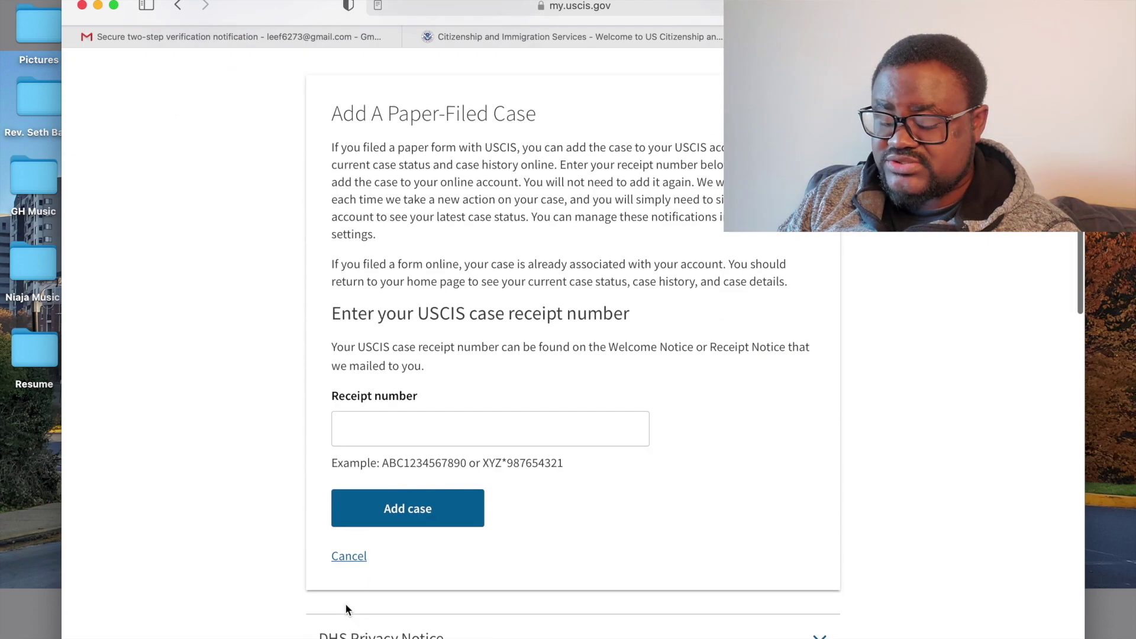
scroll(345, 605, "down", 2)
left_click(349, 449)
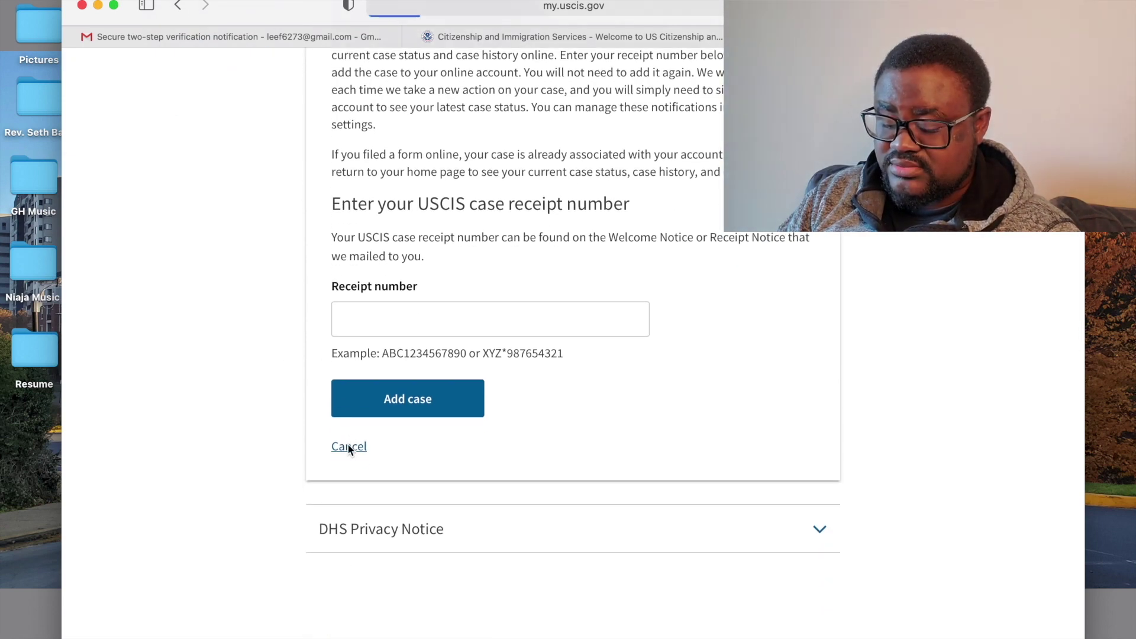
scroll(348, 449, "down", 4)
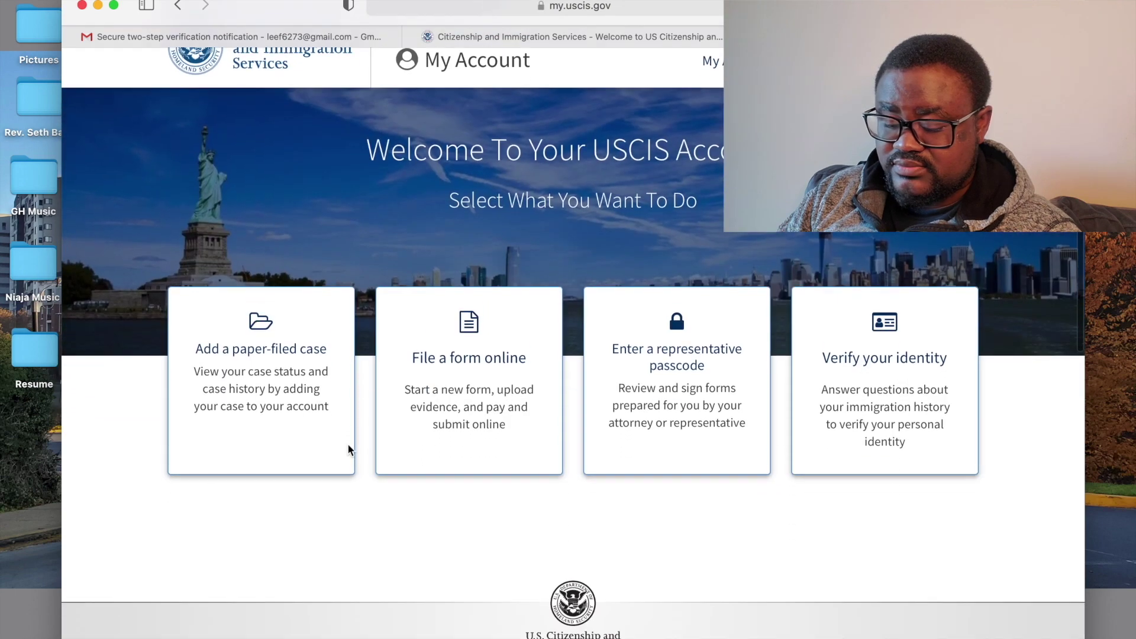